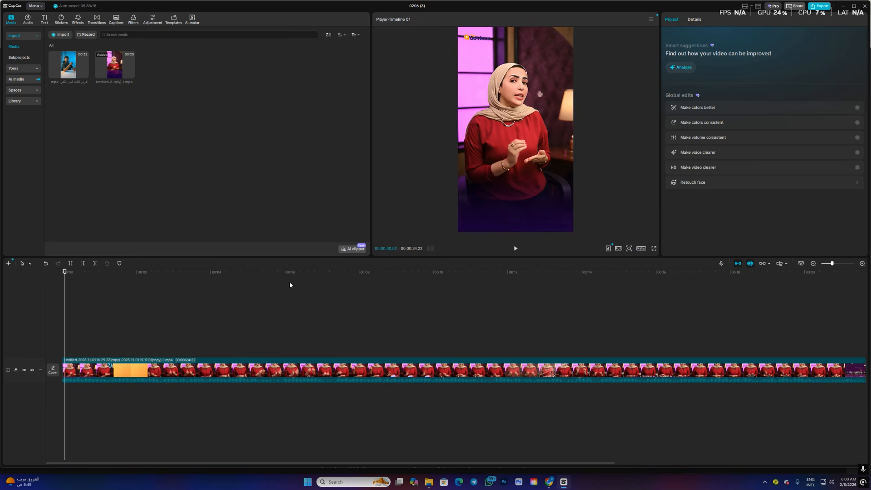
- Capture a screenshot of only the video frame shown in the player preview
key(super+shift+s)
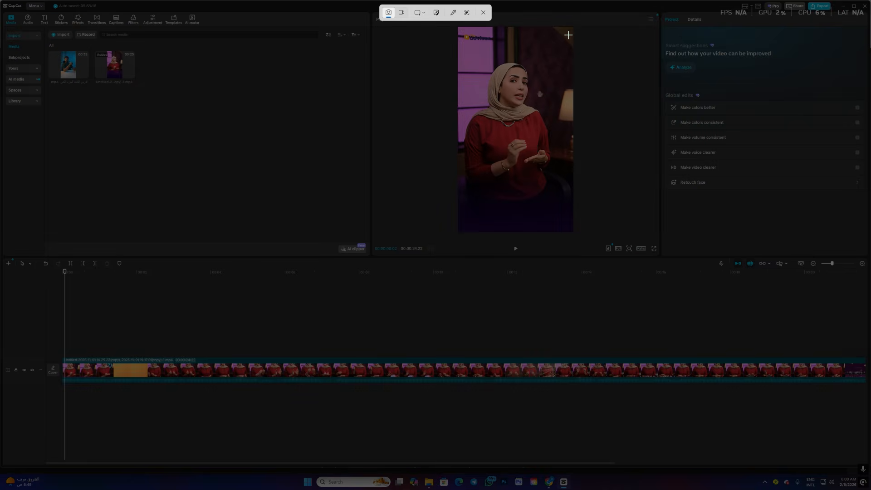
drag(573, 27, 459, 235)
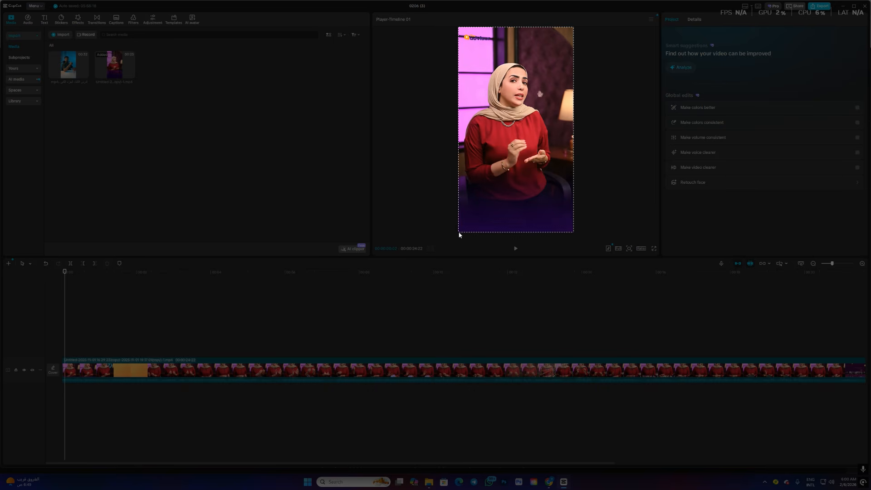
drag(460, 235, 460, 235)
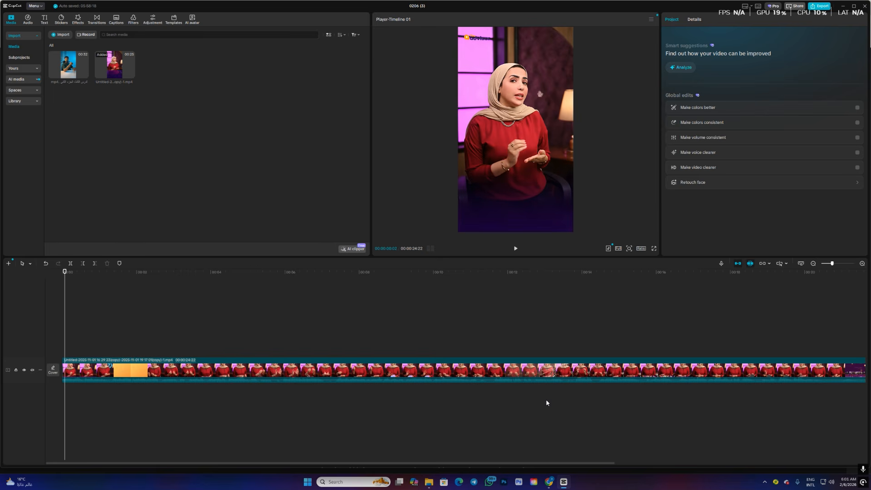
mouse_move(554, 482)
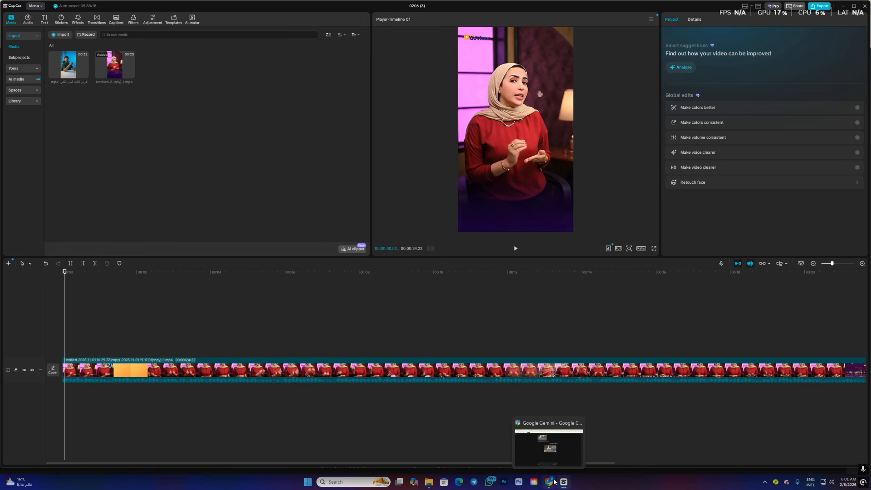
click(554, 482)
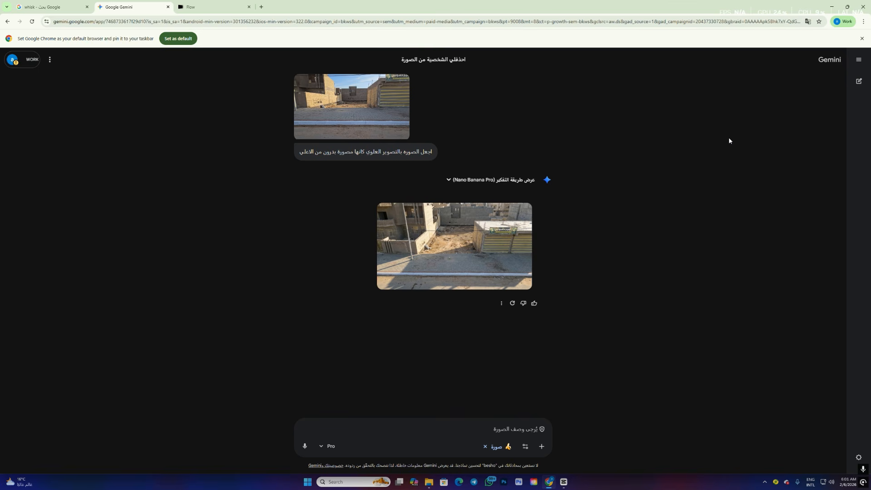
click(542, 446)
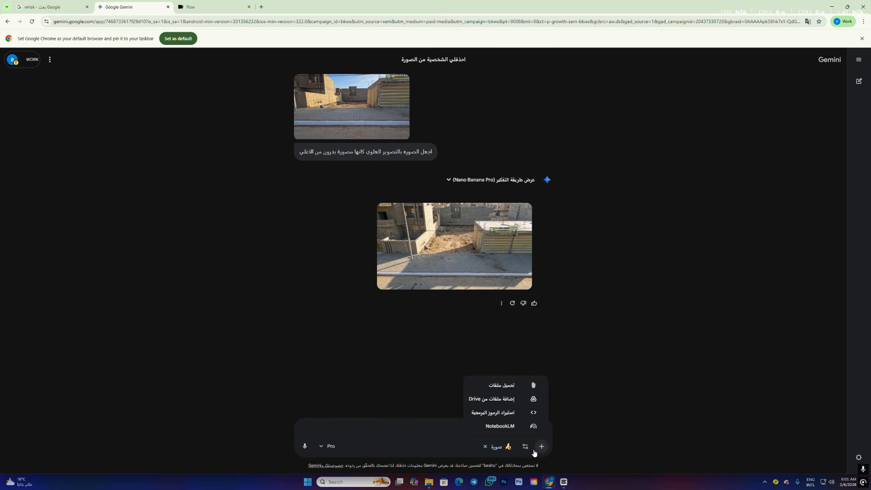
click(481, 384)
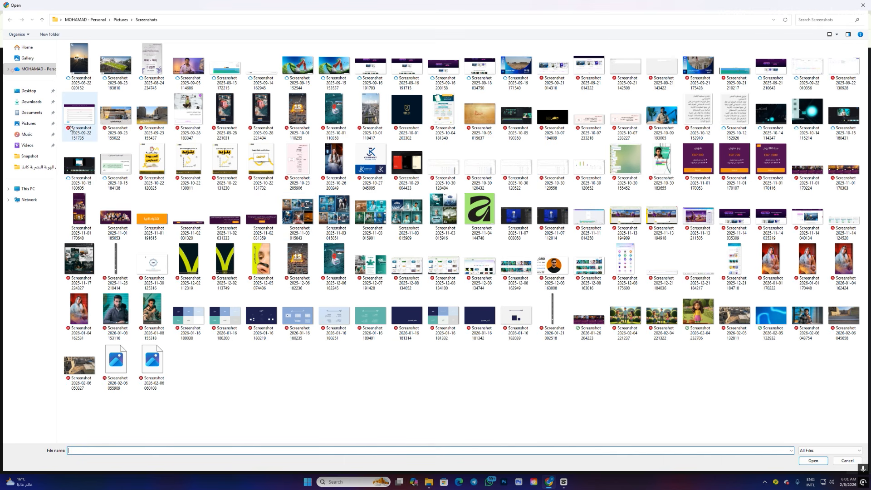
click(28, 59)
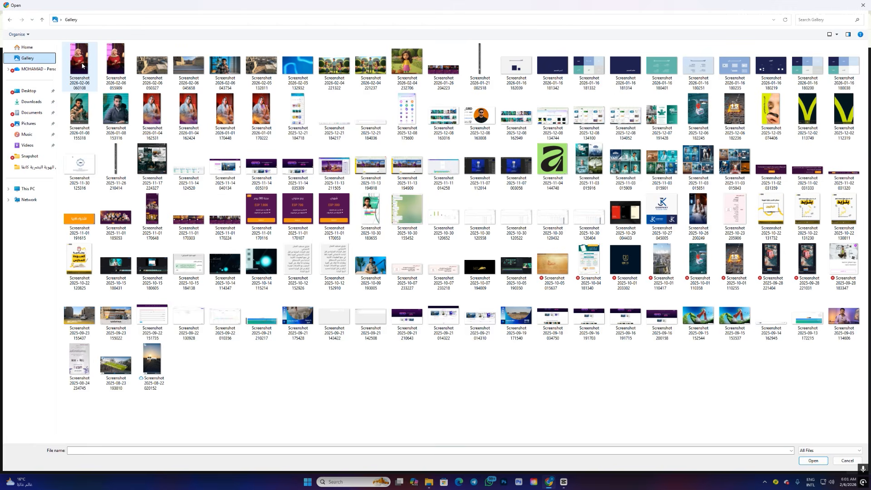
click(79, 63)
click(813, 461)
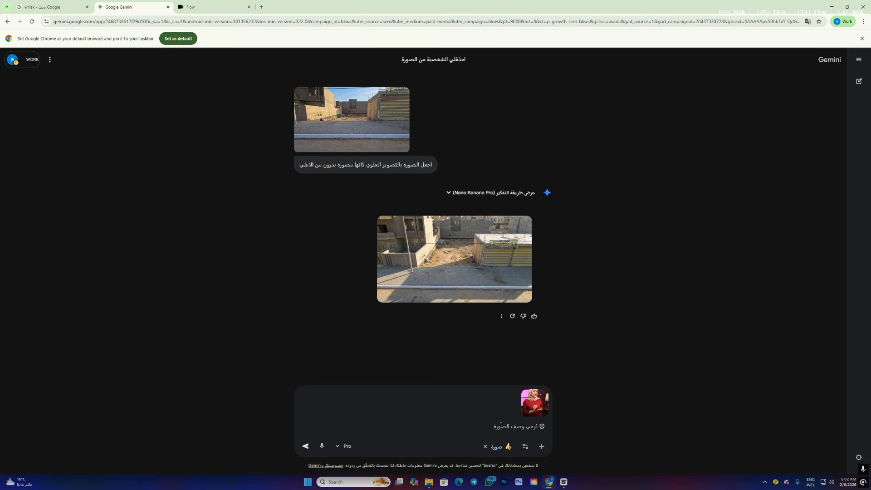
- Ask Gemini in Arabic to remove the person from the image ("احذفلي الشخصية من الصورة") and download the generated picture
text(hp)
key(BackSpace)
key(BackSpace)
key(alt+shift)
text(احذفلي الشخصيه من الص)
click(305, 447)
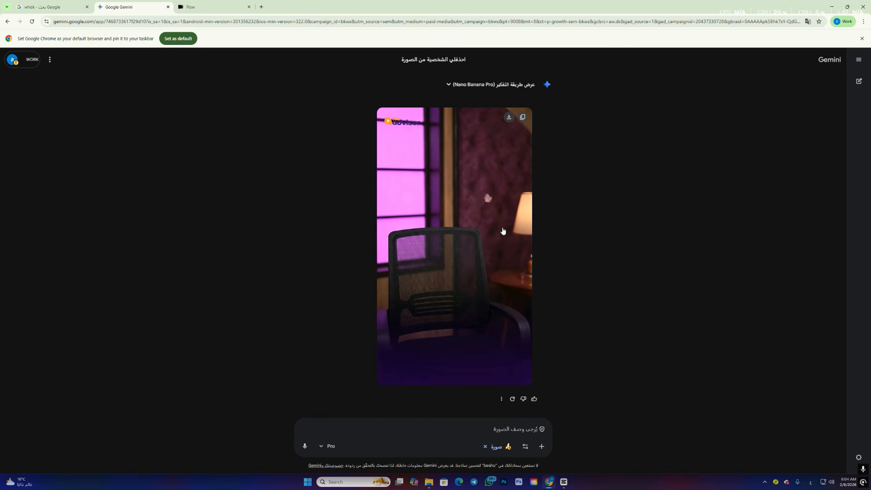
click(509, 118)
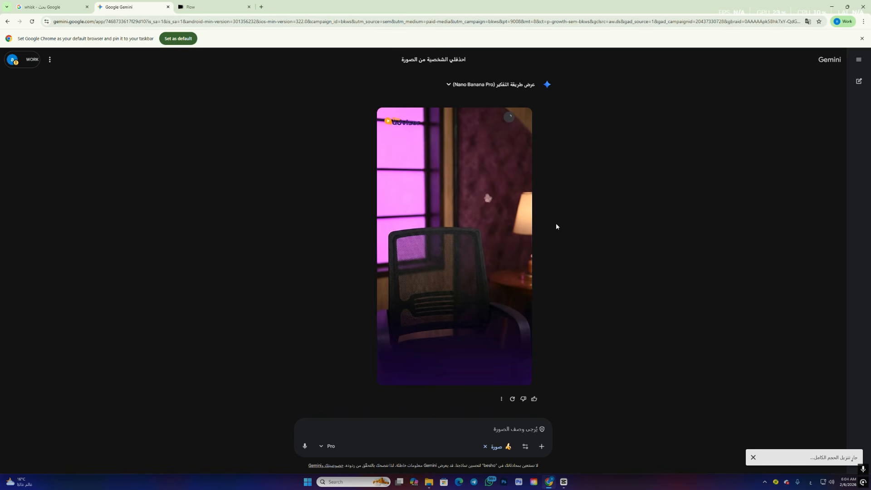
- Switch to Flow, start a new project and set the generation mode to frames to video (تحويل الإطارات إلى فيديو)
click(206, 8)
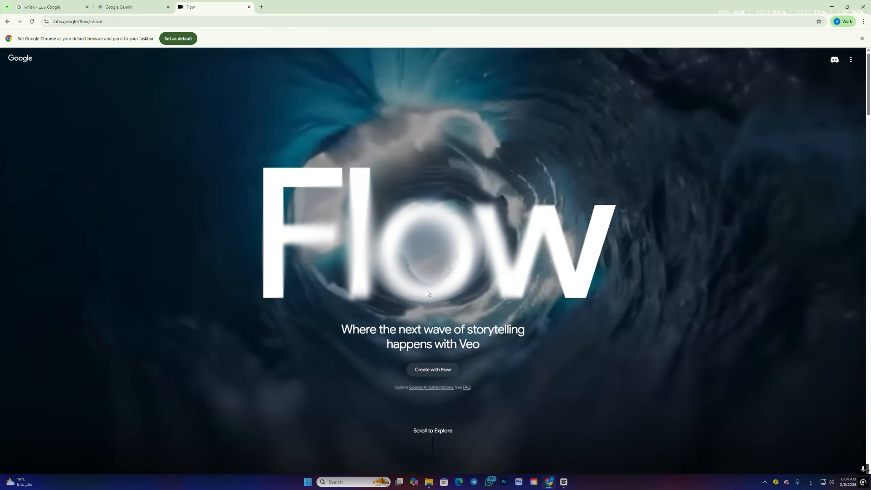
click(430, 373)
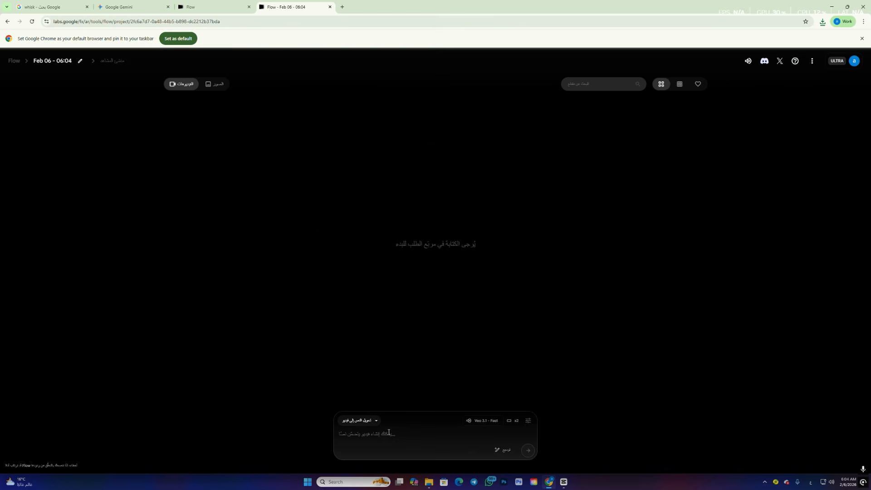
click(373, 425)
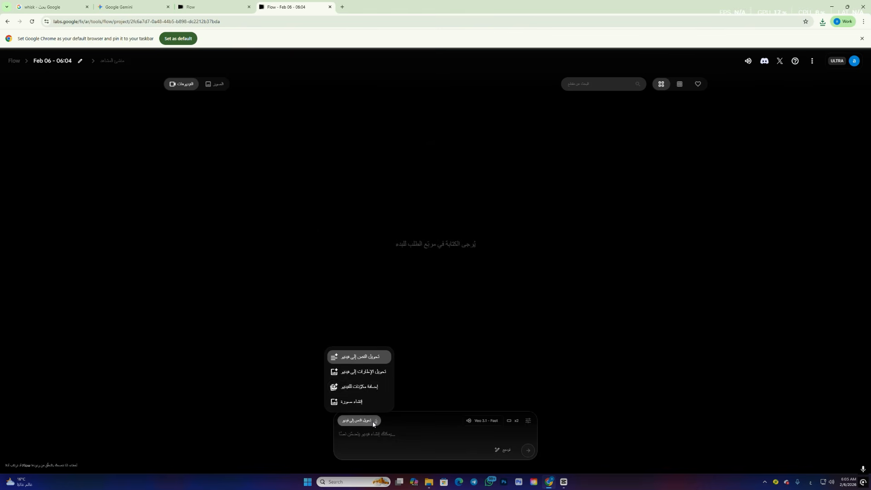
click(368, 373)
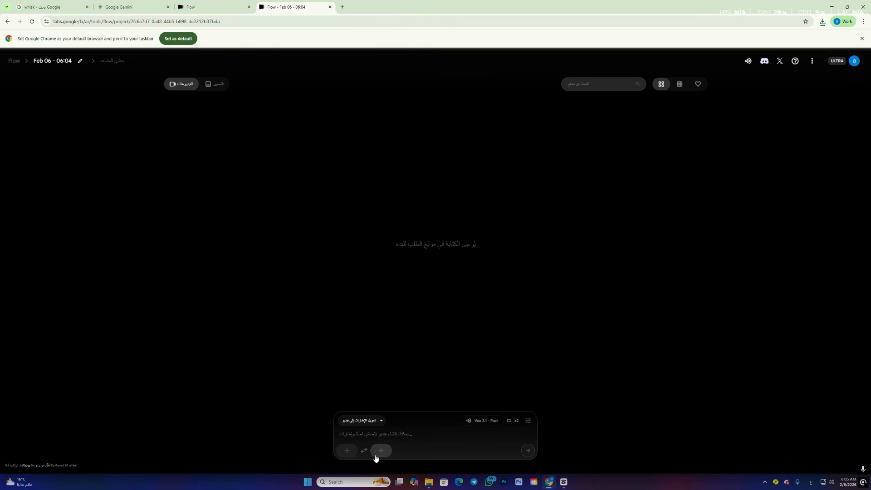
- Upload the newest Gemini-generated image of the empty chair from Downloads as the first frame
click(348, 452)
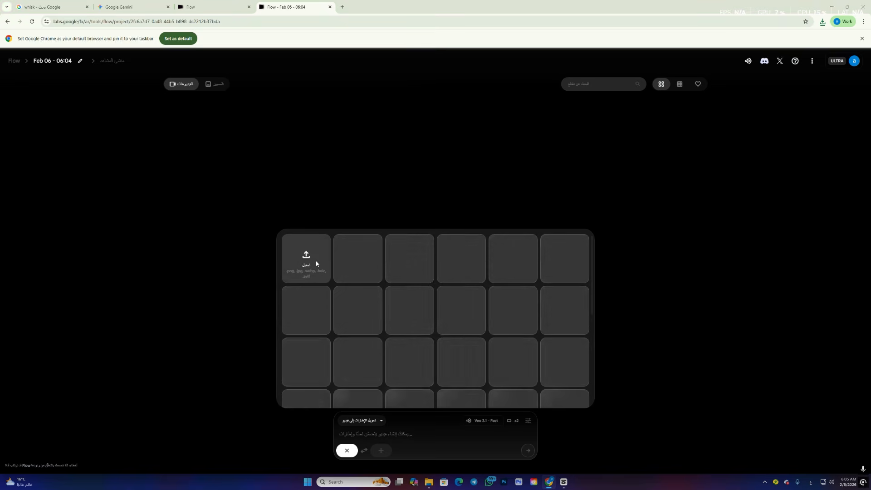
click(306, 261)
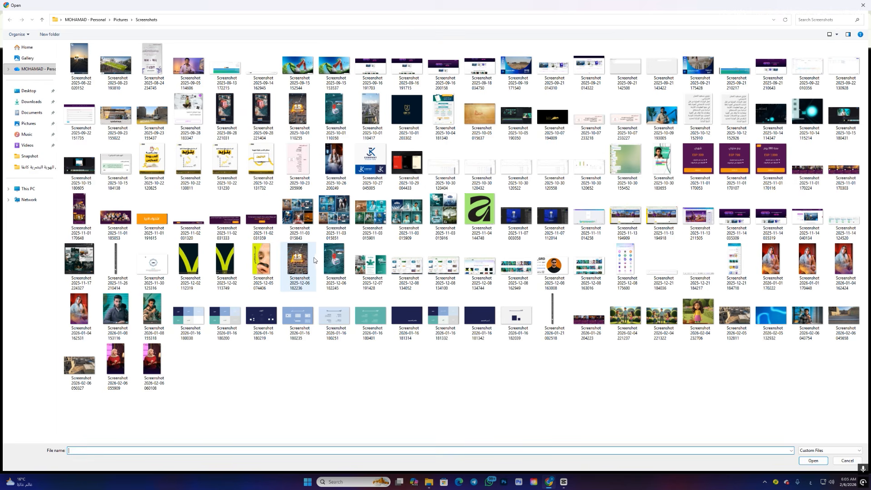
click(37, 101)
click(79, 73)
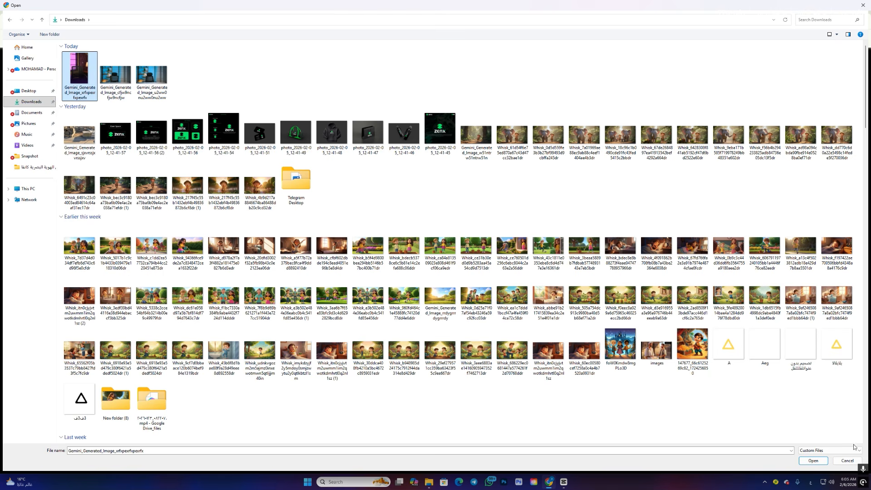
click(814, 462)
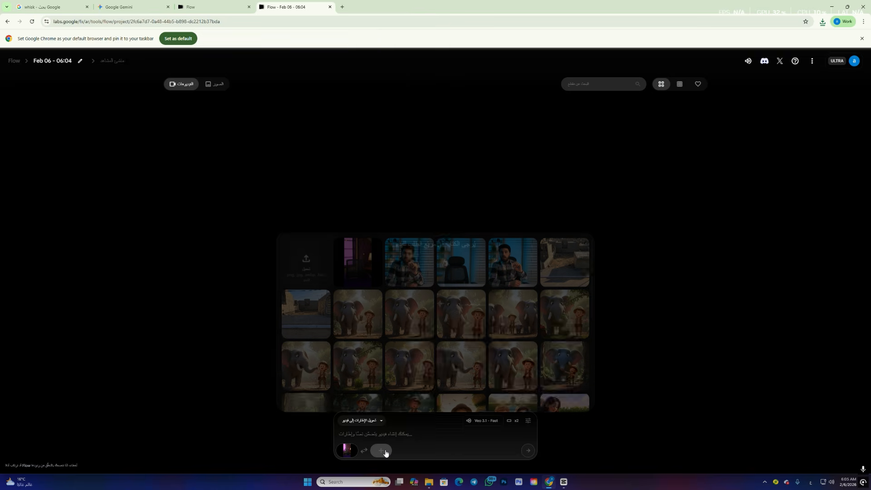
click(310, 278)
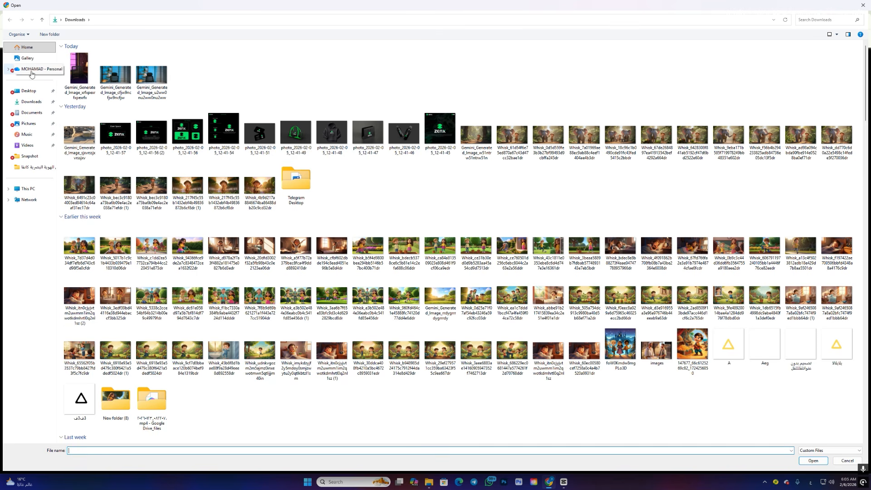
click(27, 58)
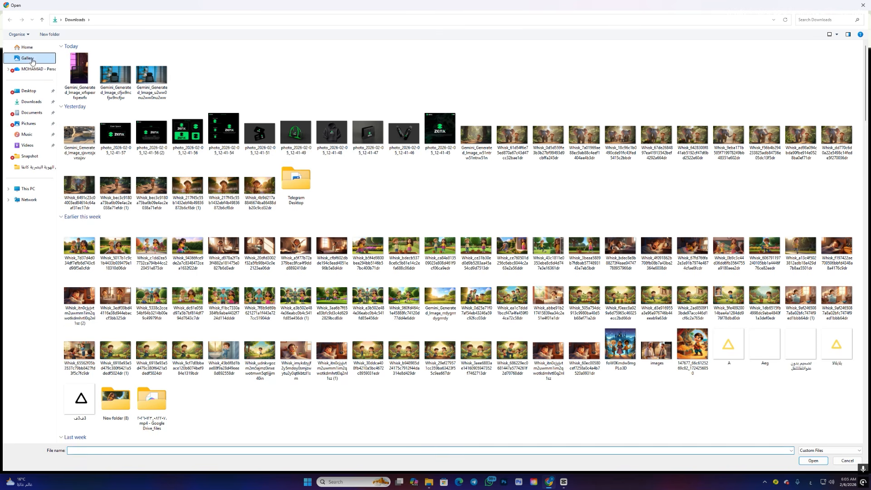
click(116, 63)
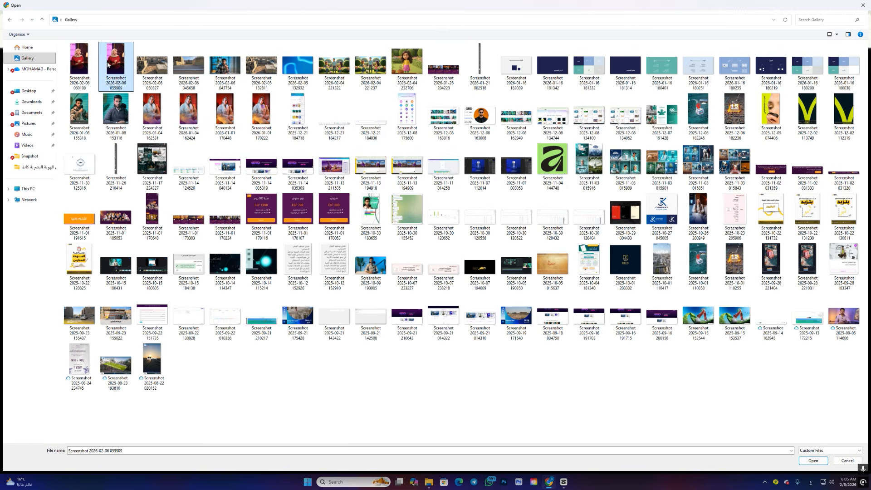
click(813, 461)
click(622, 413)
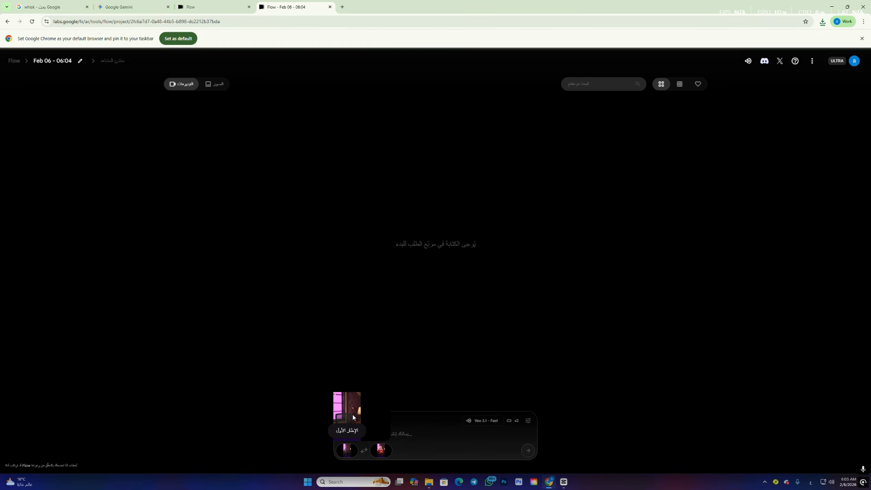
mouse_move(385, 450)
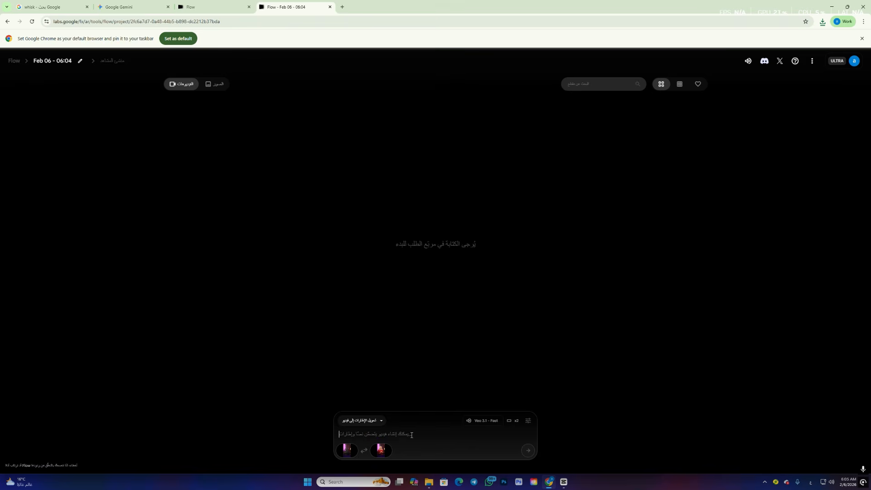
- Generate the video with the prompt "اظهرلي الشخصيه بشكل سحري"
click(412, 435)
text(طهرلي الش)
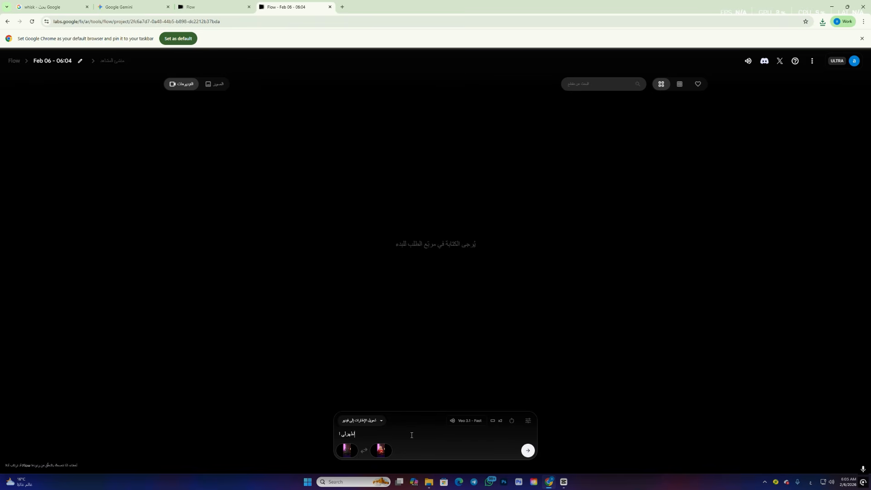
text(خصيه بشكل سحري)
click(529, 451)
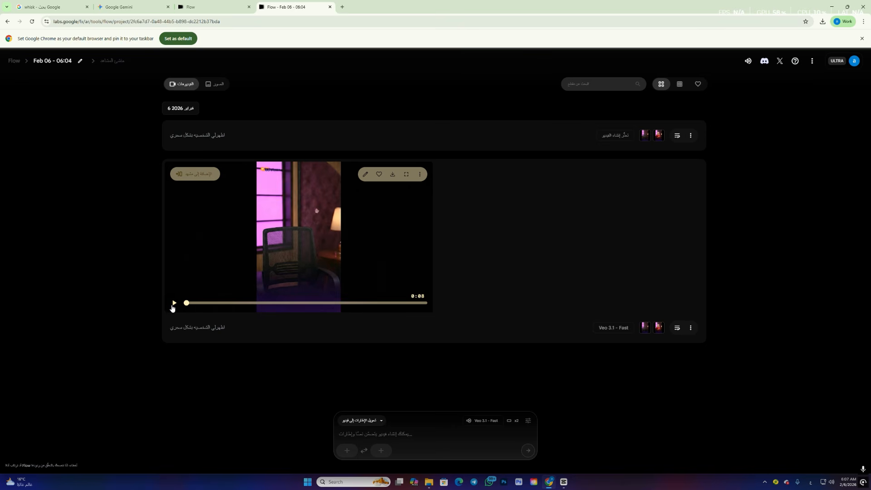
- Preview the generated magic-appearance video and download it upscaled to 4K
click(174, 304)
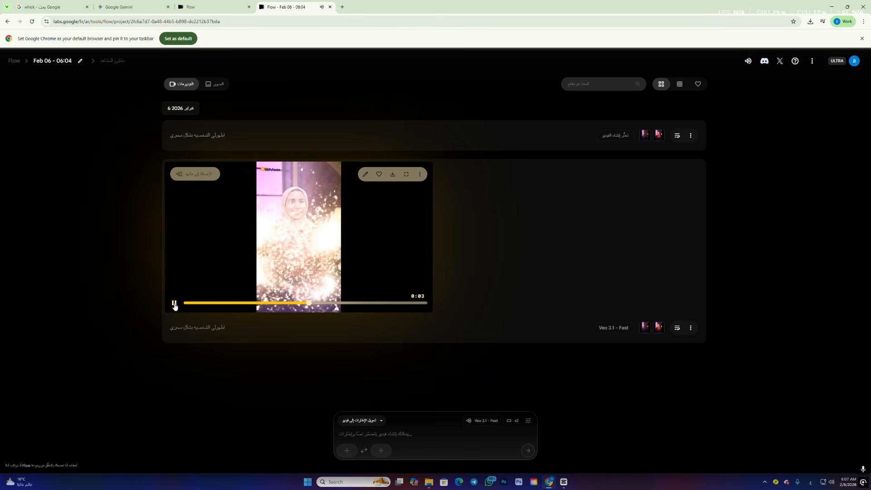
click(174, 304)
click(393, 175)
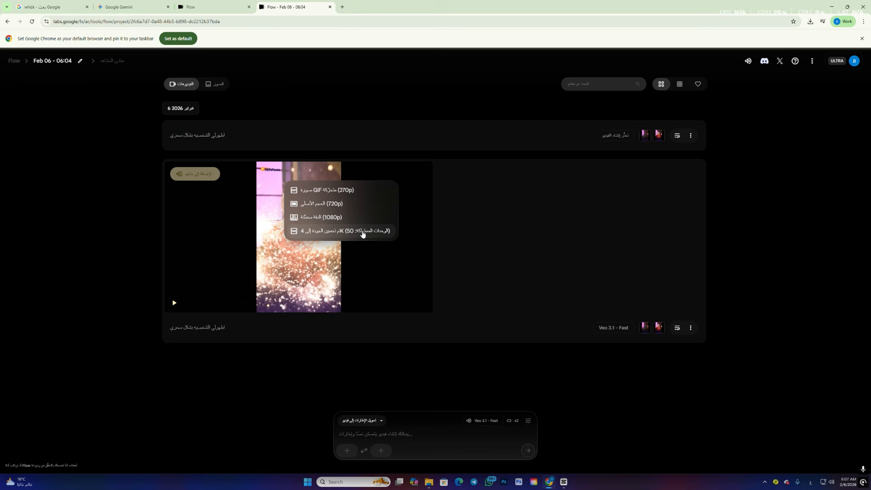
click(363, 233)
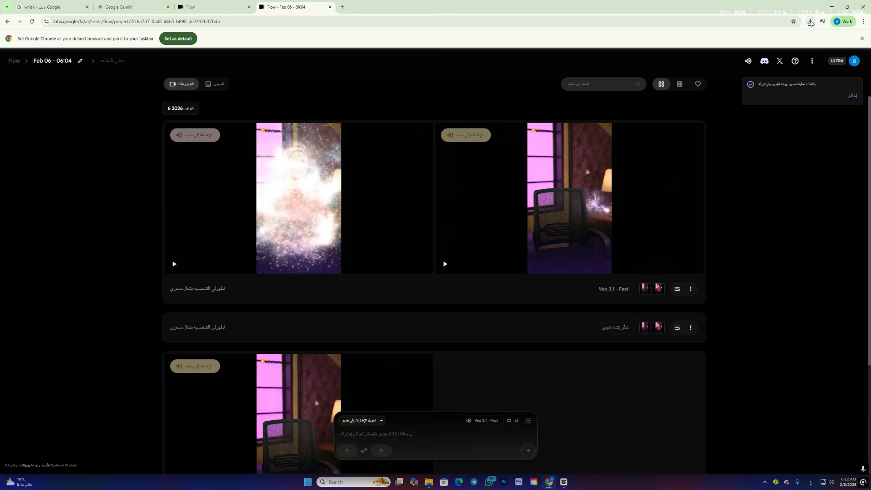
- Bring the downloaded 4K video into CapCut on a track above the main clip, starting at 00:00 and scaled to 316%
click(811, 21)
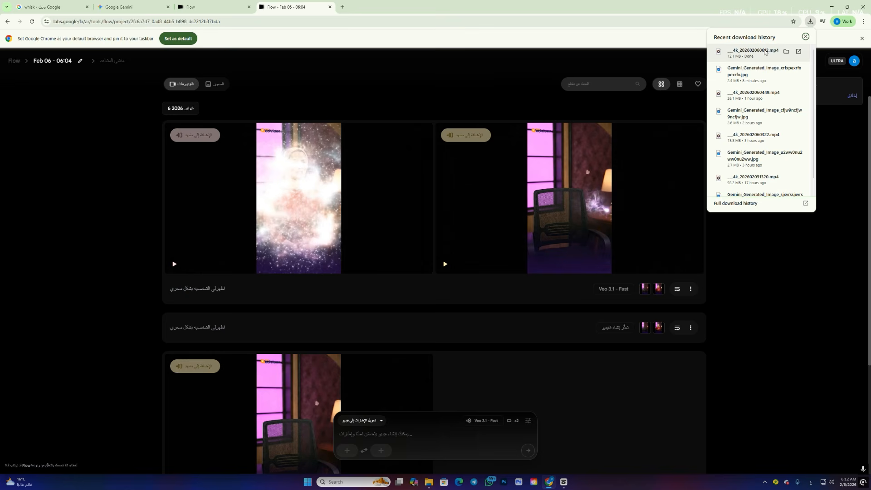
drag(765, 52, 91, 343)
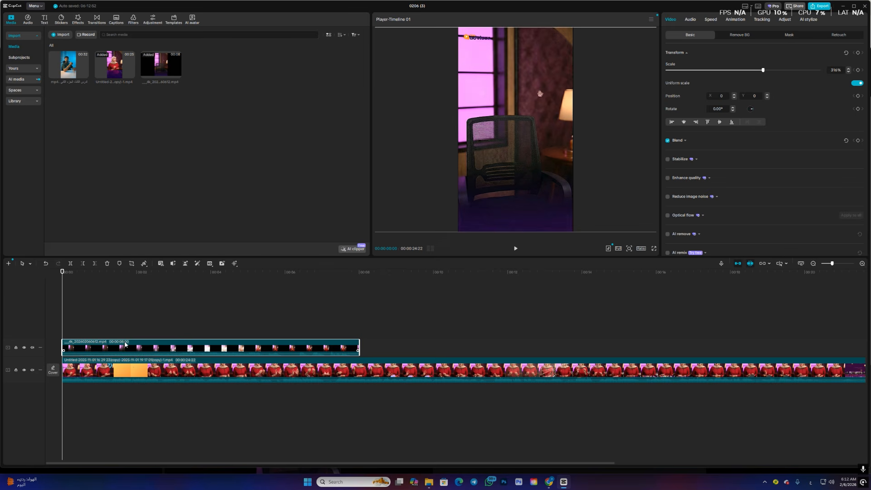
- Play through the overlay clip and split it at 00:00:04:07, where the woman appears through the sparkles
key(space)
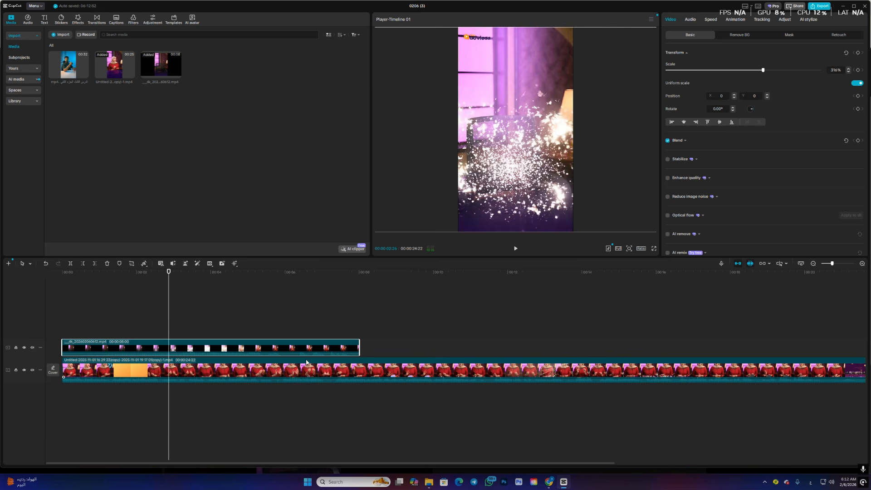
key(space)
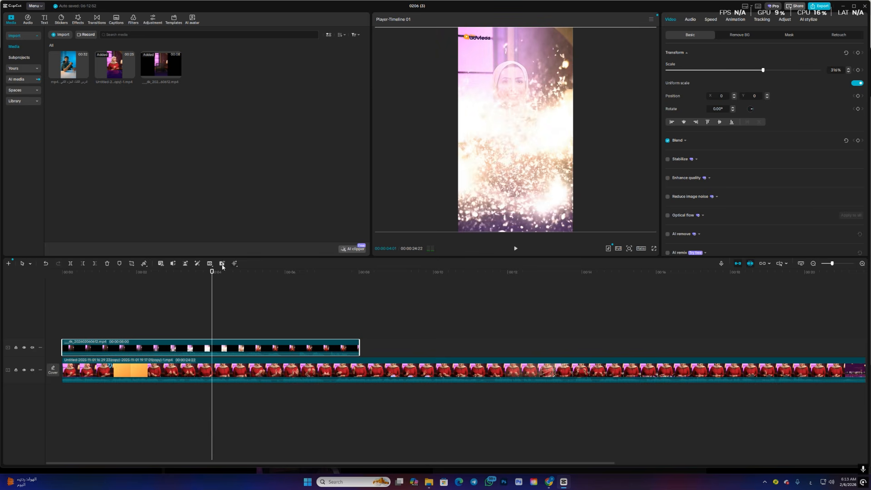
mouse_move(213, 272)
mouse_down()
mouse_move(201, 273)
mouse_move(221, 276)
mouse_up()
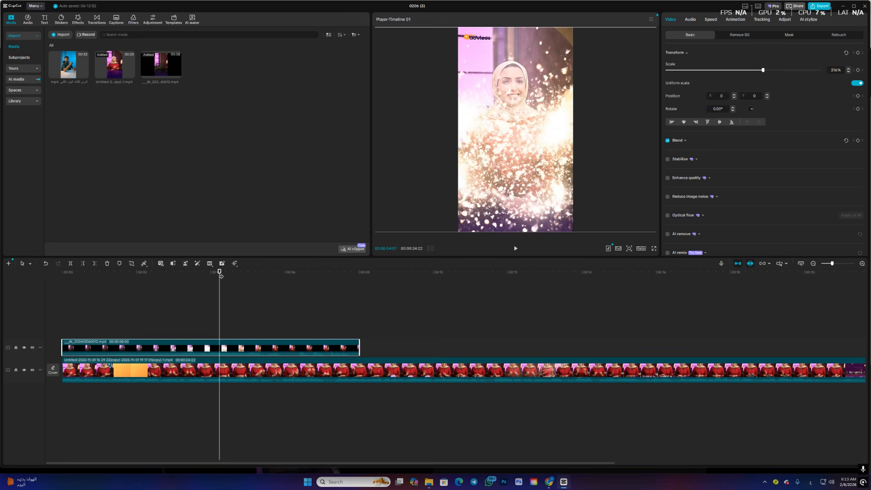
click(70, 264)
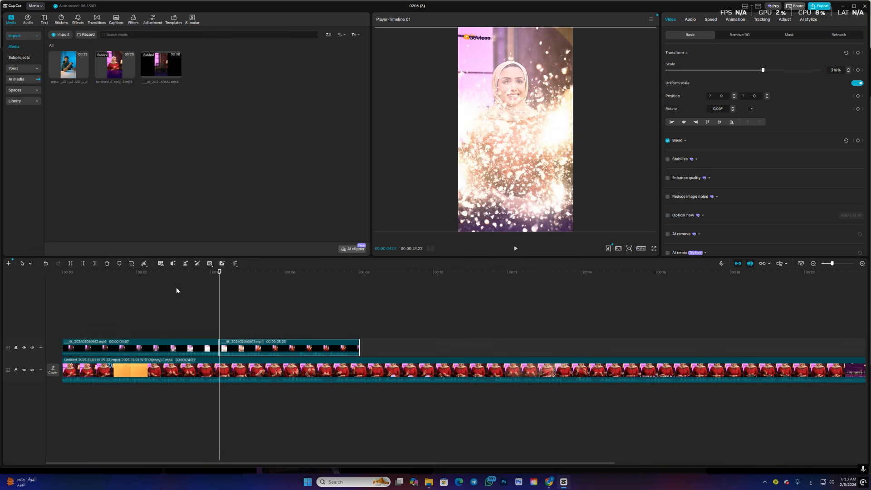
- Delete the overlay's remainder after 00:00:04:07 and add an opacity keyframe at 100% on the kept part at 00:00:03:27
click(108, 264)
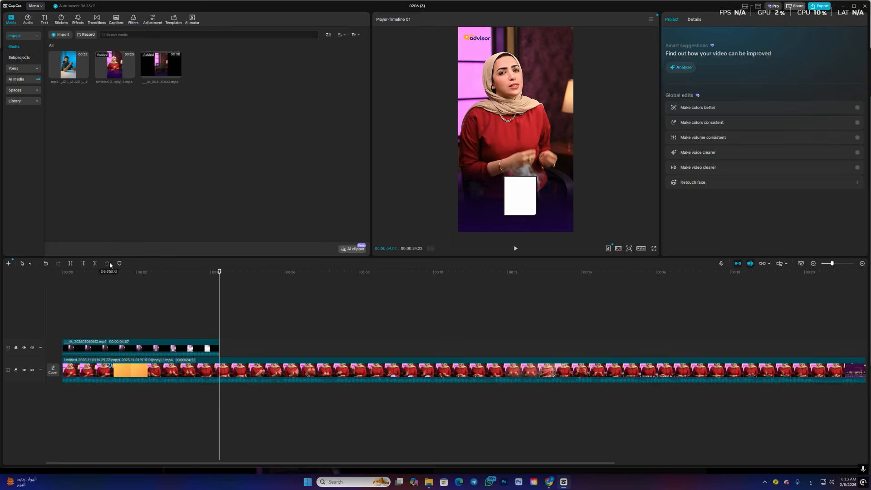
click(211, 274)
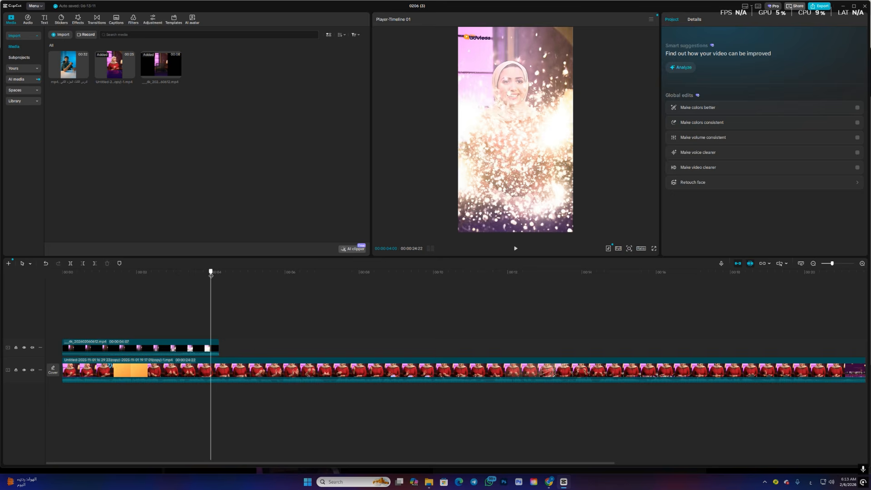
drag(211, 275, 208, 275)
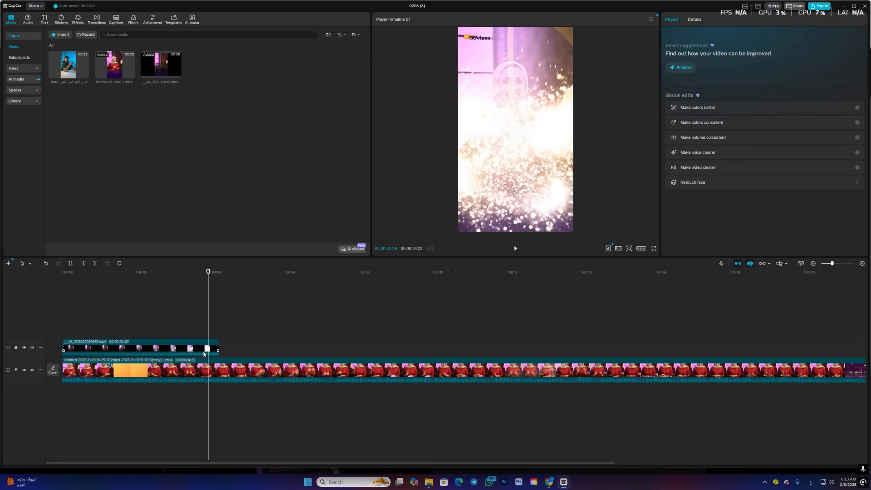
click(204, 354)
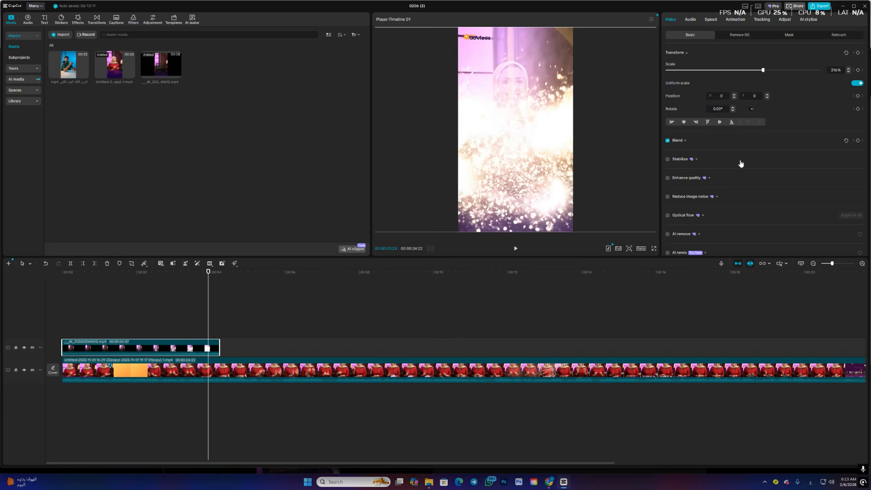
click(701, 141)
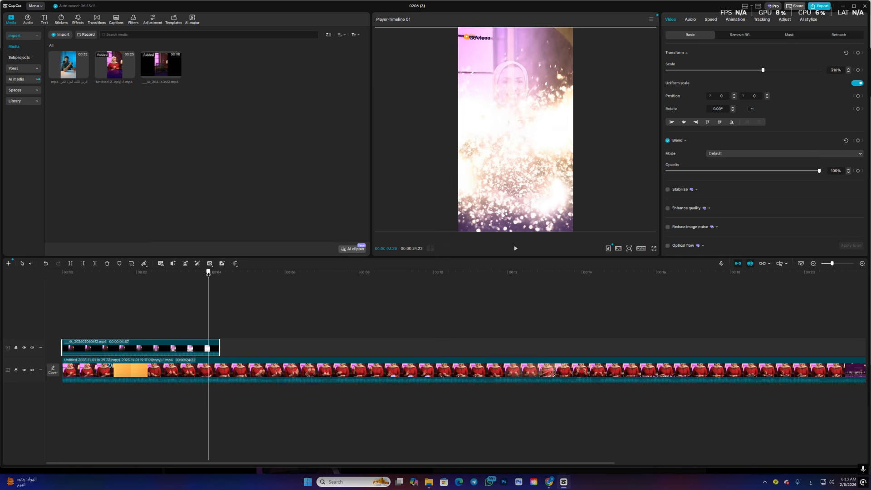
drag(209, 273, 207, 274)
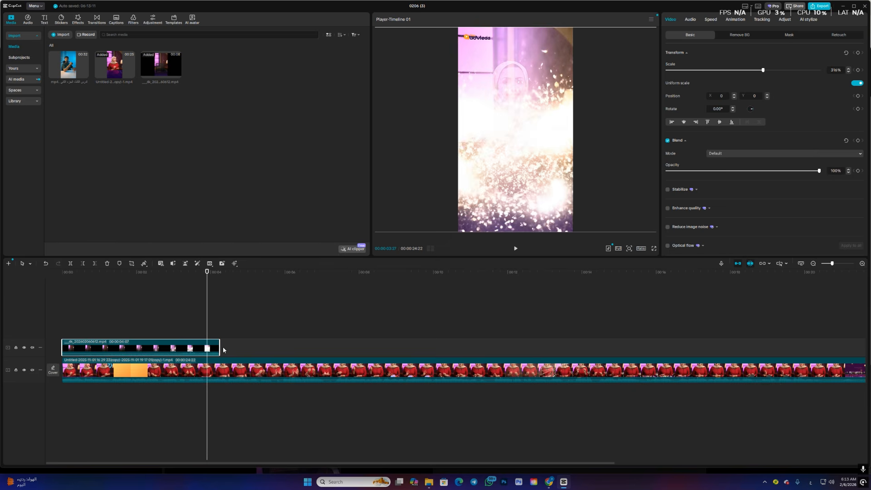
click(858, 170)
- Add an opacity keyframe at the overlay's end, 00:00:04:07, and lower the opacity there to 0% for a fade-out
drag(208, 274, 220, 274)
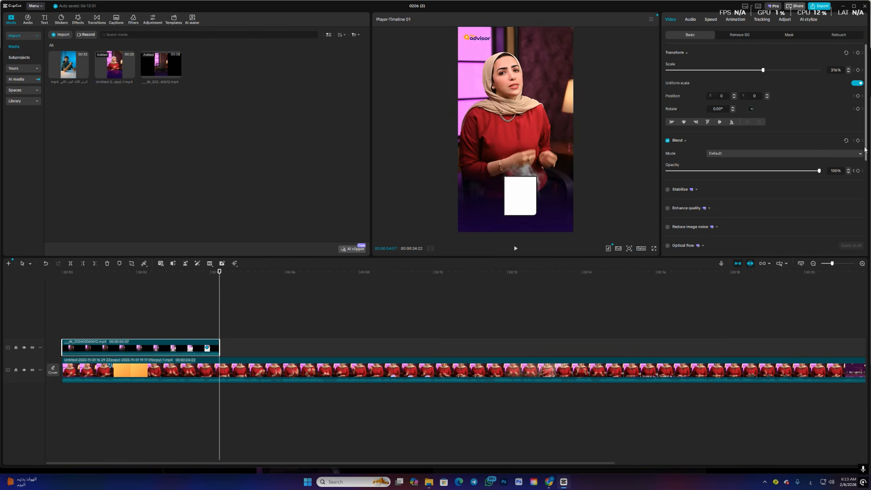
click(858, 172)
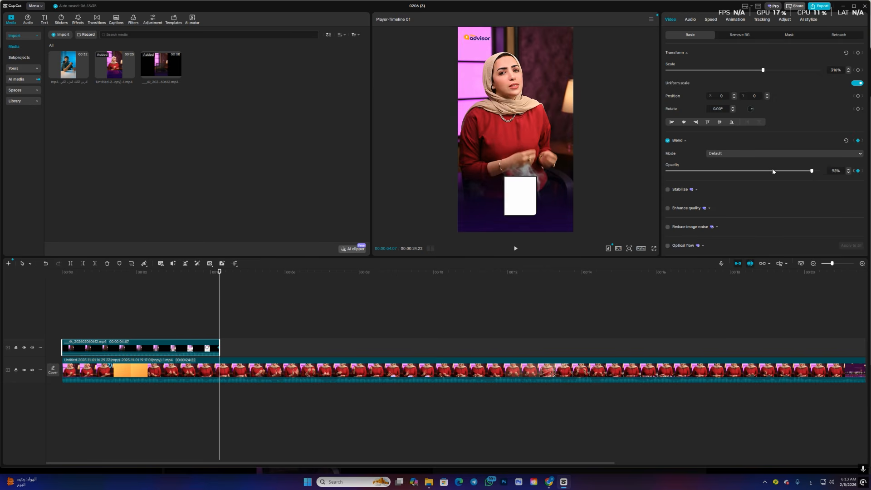
drag(819, 171, 665, 171)
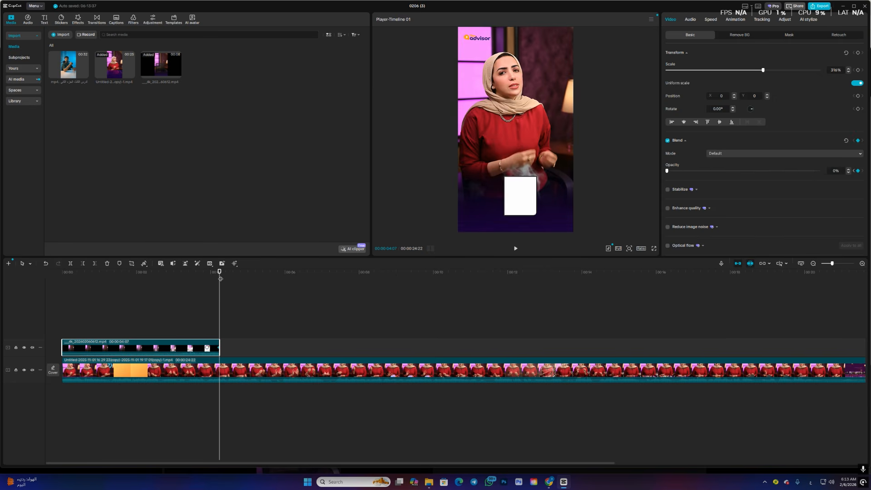
- Turn off the main track magnet and move the main clip later so it starts just before the overlay ends
drag(220, 279, 210, 281)
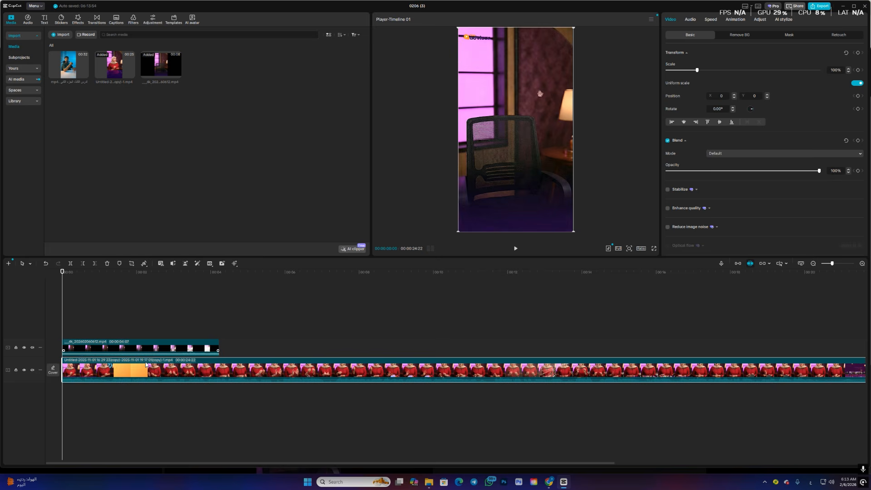
drag(128, 379, 267, 375)
click(145, 348)
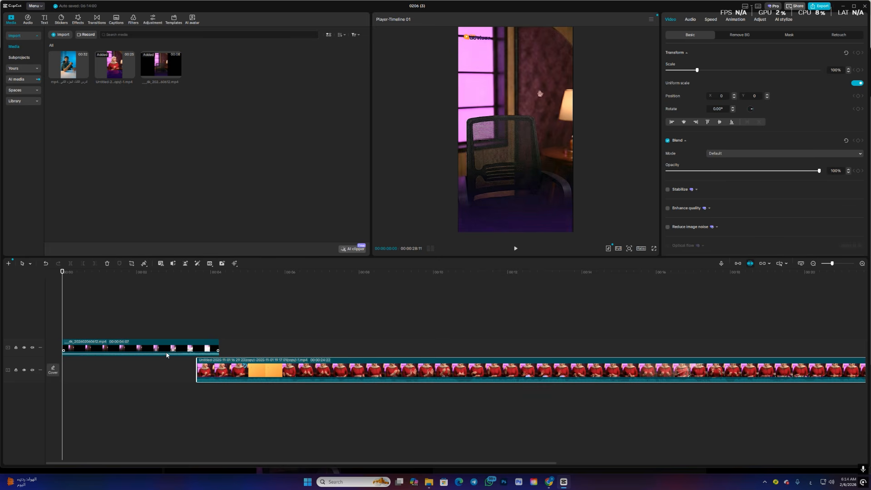
- Apply a custom speed curve to the overlay, raising the middle point to 10x and spreading the side points out to both ends
click(119, 351)
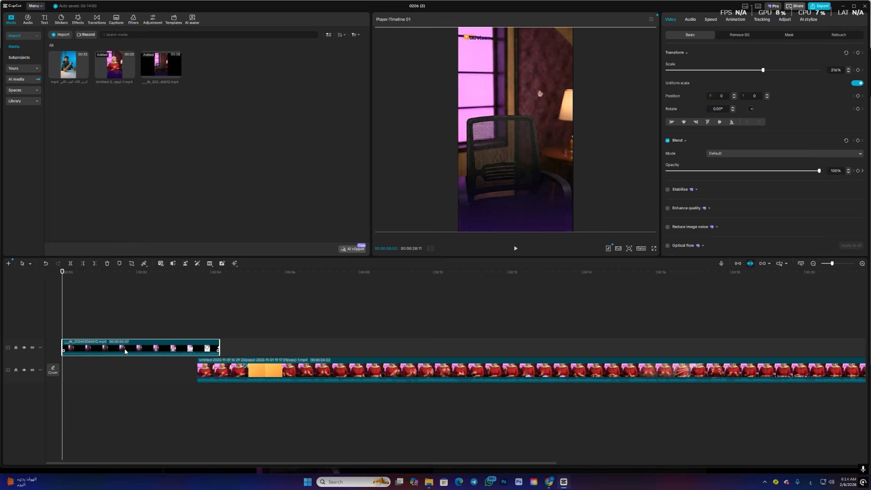
click(711, 20)
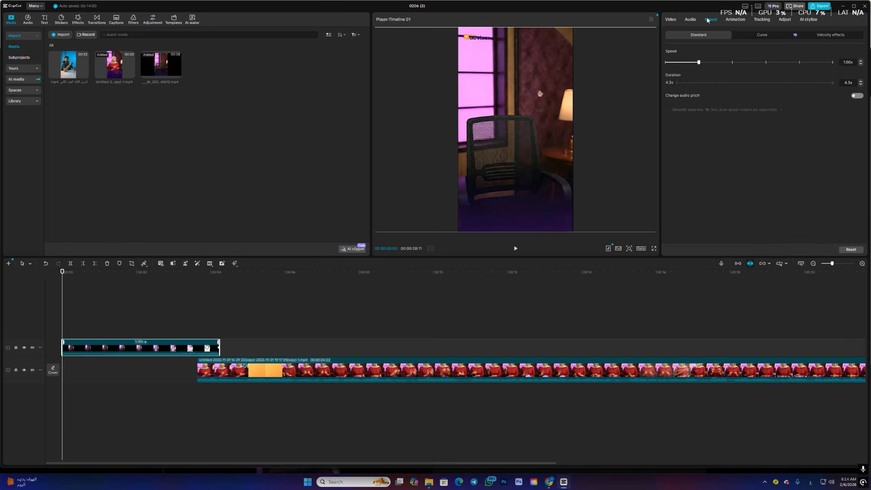
click(757, 36)
click(703, 56)
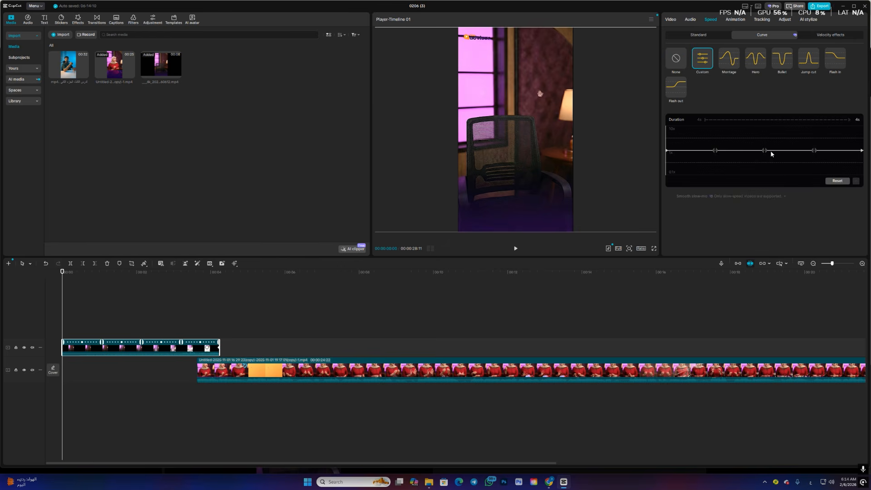
drag(764, 151, 765, 122)
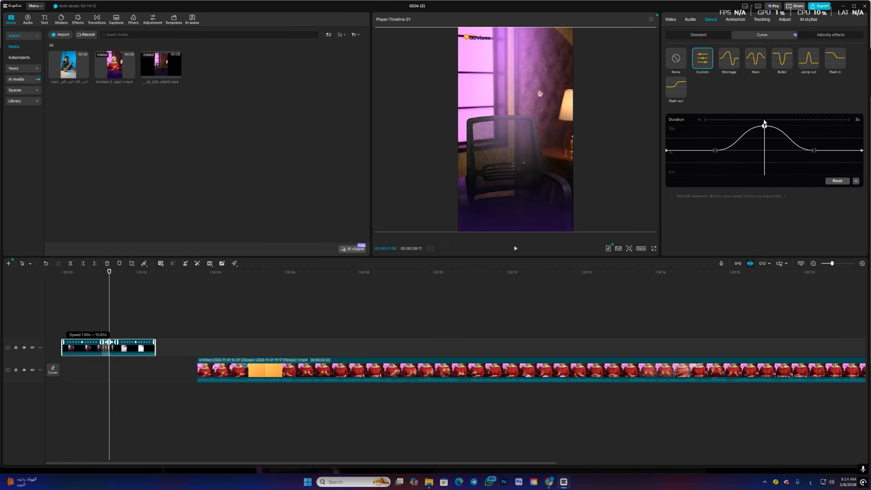
drag(716, 150, 661, 149)
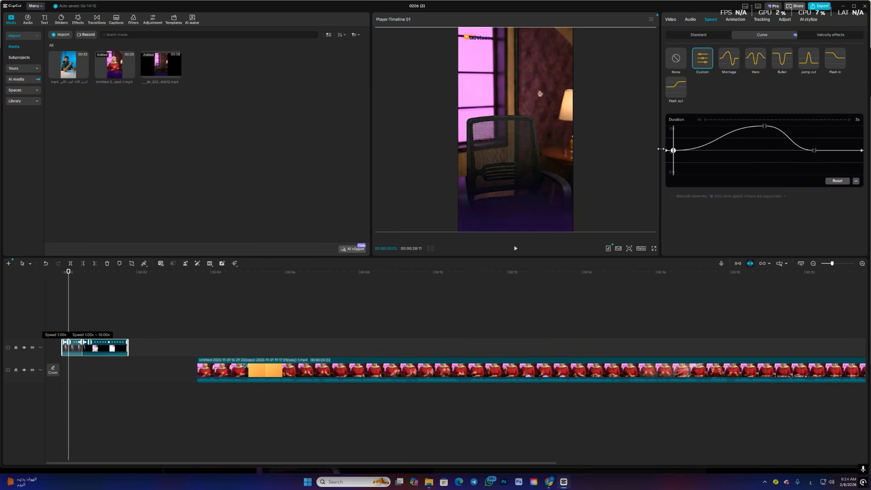
drag(814, 150, 853, 150)
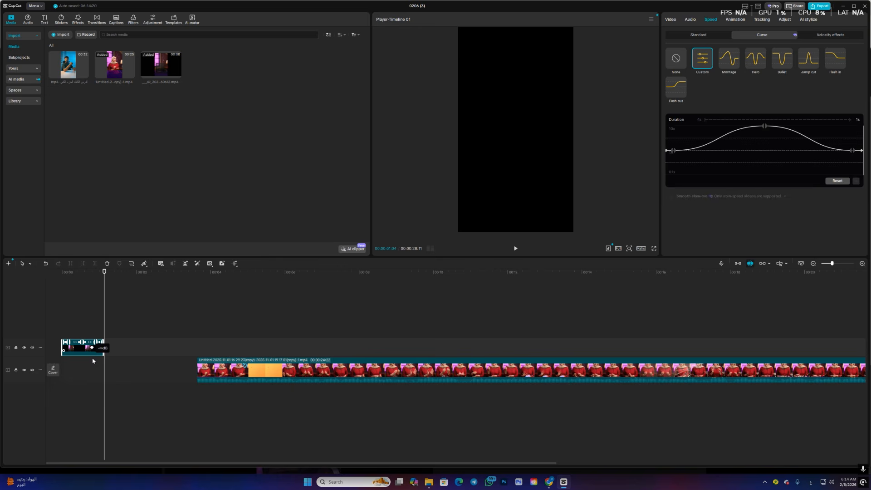
- Move the main clip earlier to start at about 00:00:00:29, overlapping the faded end of the shortened overlay
drag(216, 375, 116, 373)
drag(104, 285, 95, 287)
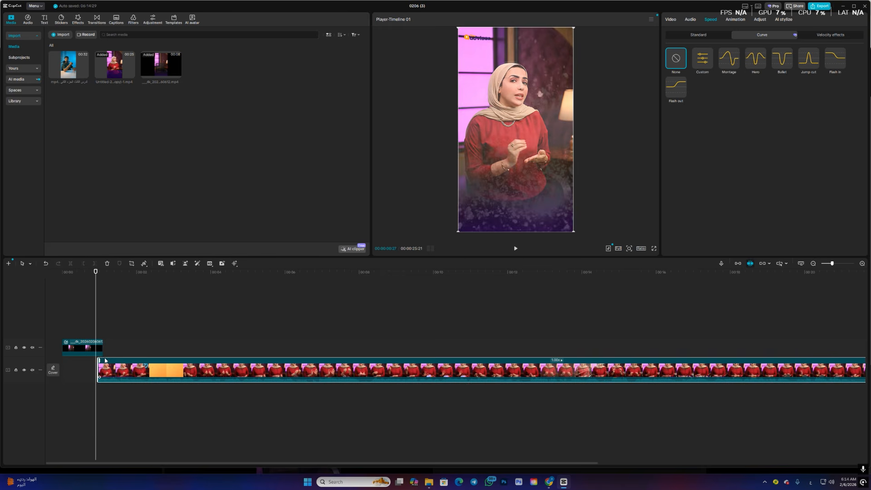
click(98, 301)
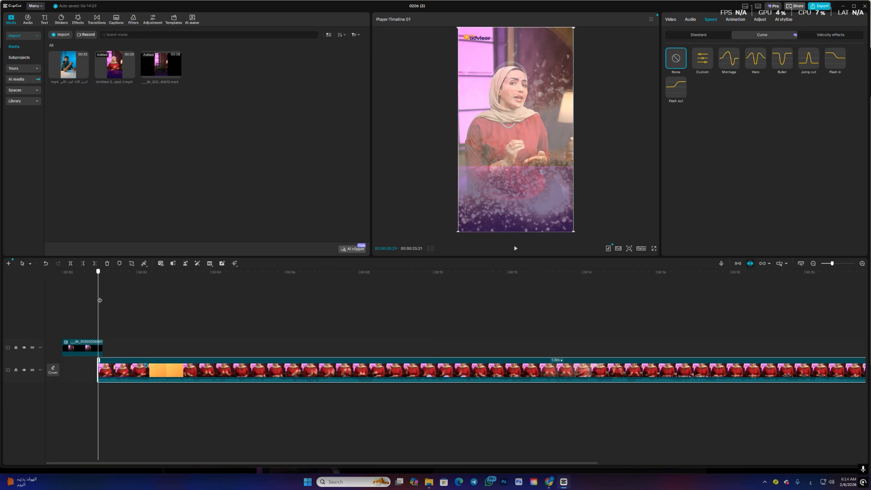
- Play the edited intro from the start to examine the transition from the magic appearance into the main clip
drag(100, 301, 56, 298)
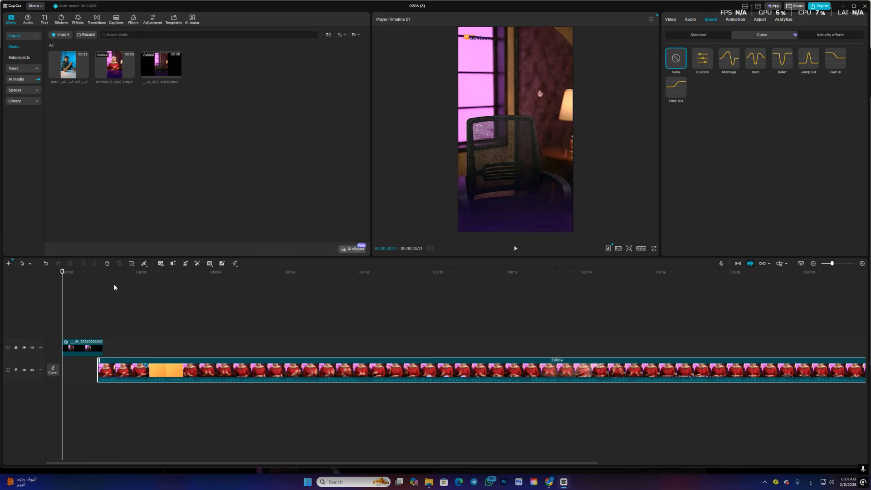
click(516, 249)
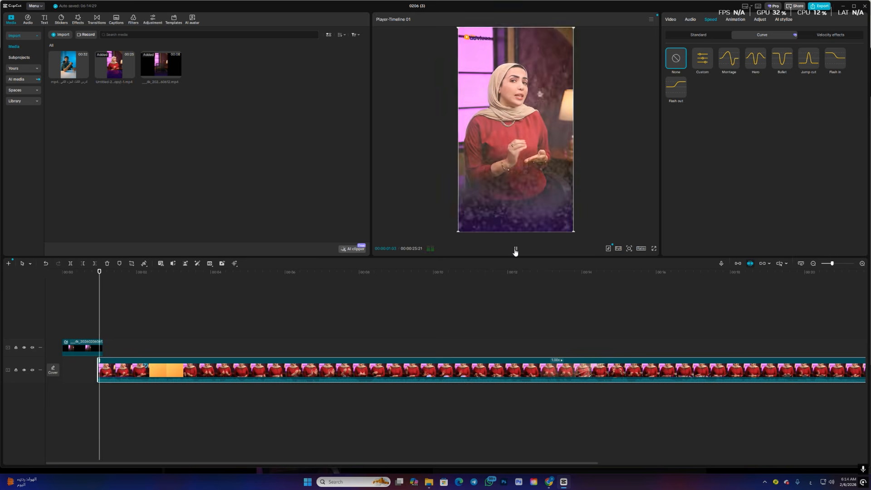
drag(127, 279, 81, 278)
key(space)
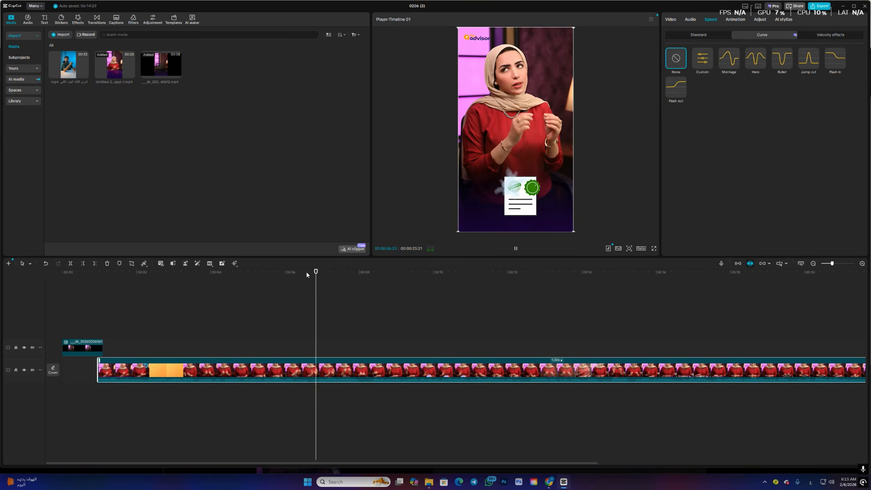
click(168, 274)
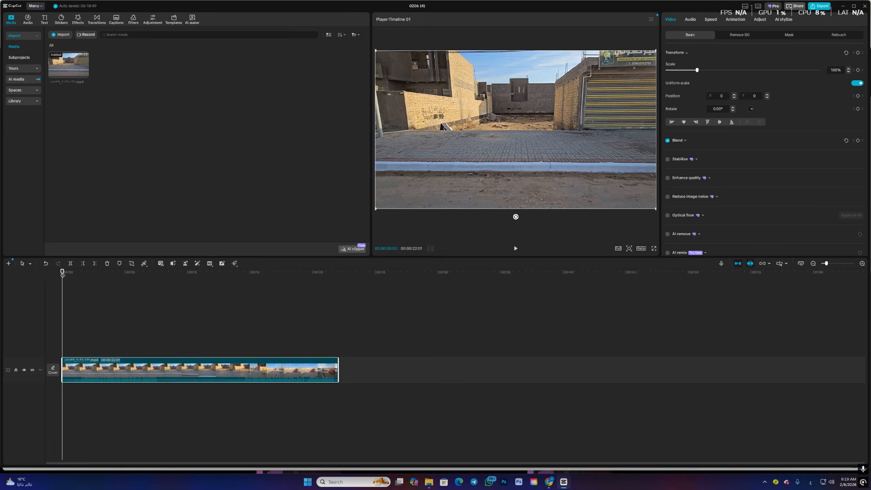
- Split the street clip at 00:00:04:00 and take a screenshot of the preview frame at that point
drag(63, 275, 113, 277)
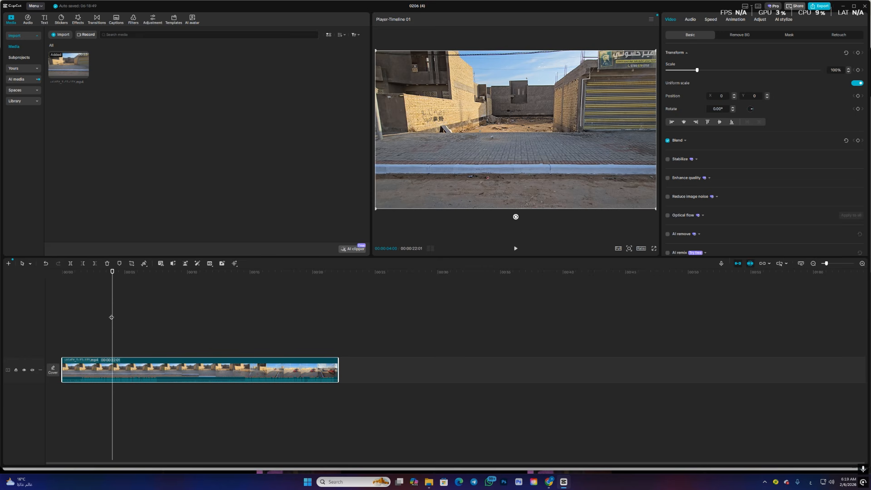
click(70, 263)
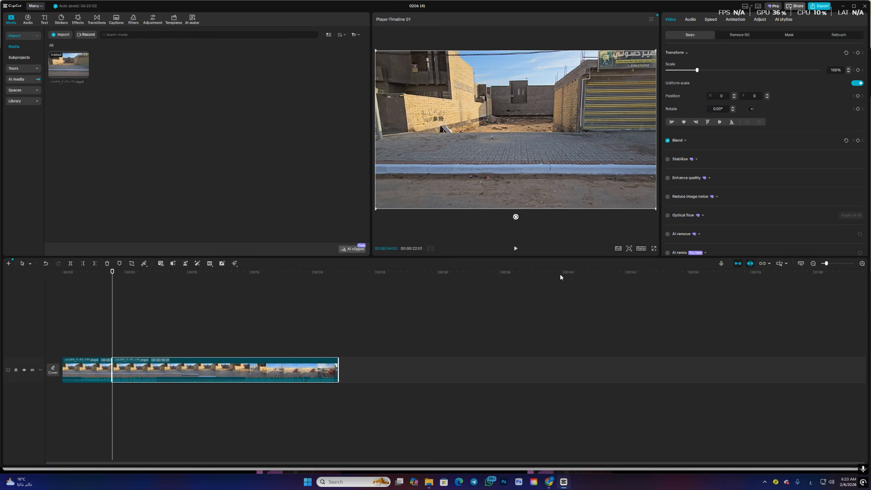
click(111, 334)
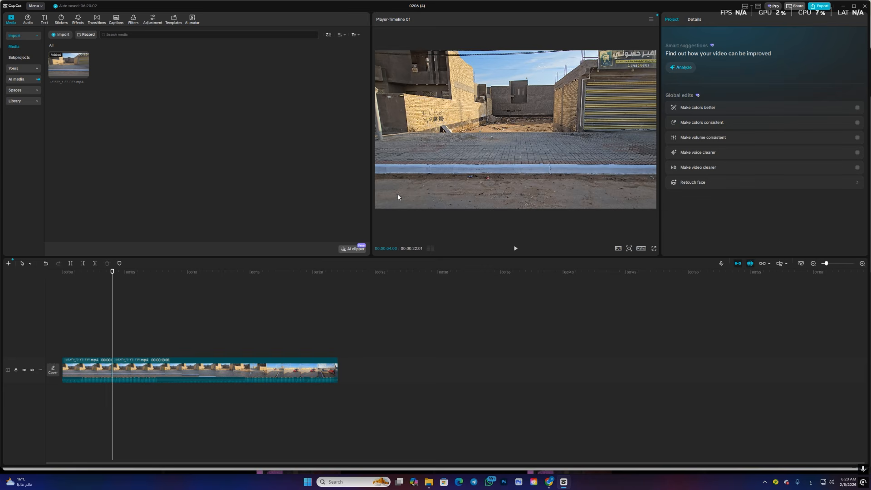
key(super+shift+s)
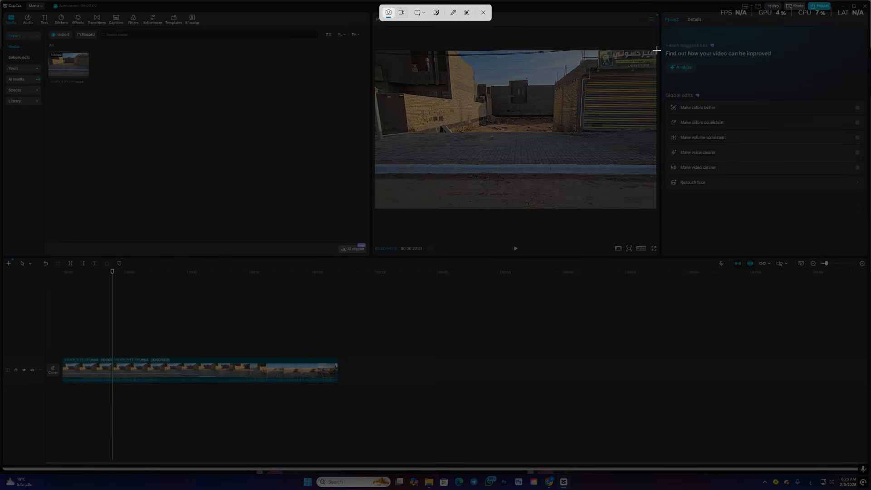
drag(657, 50, 375, 209)
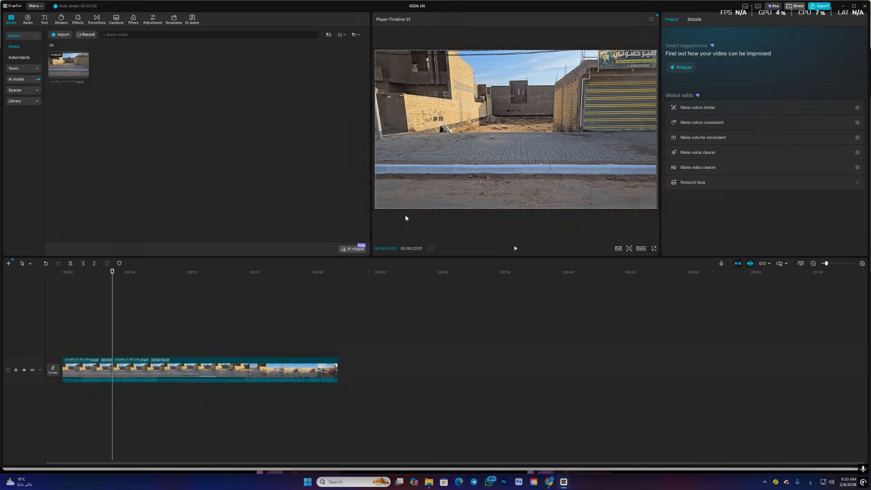
click(549, 482)
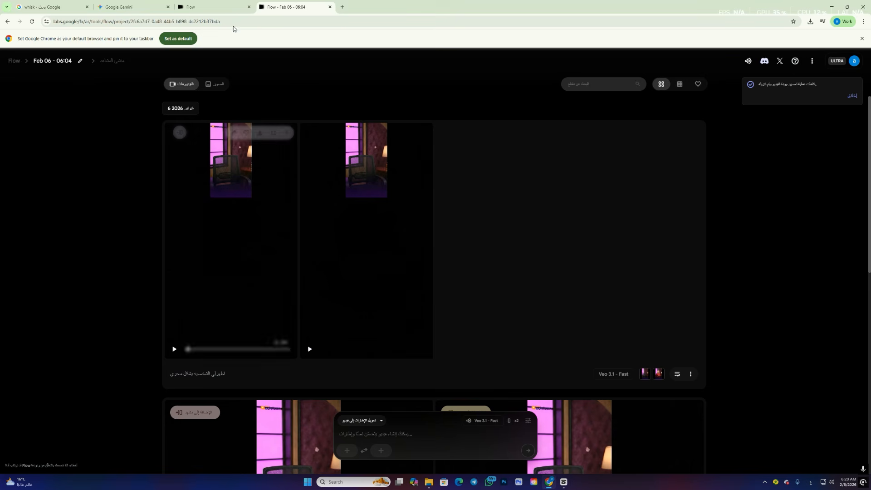
click(132, 6)
scroll(410, 181, down, 5)
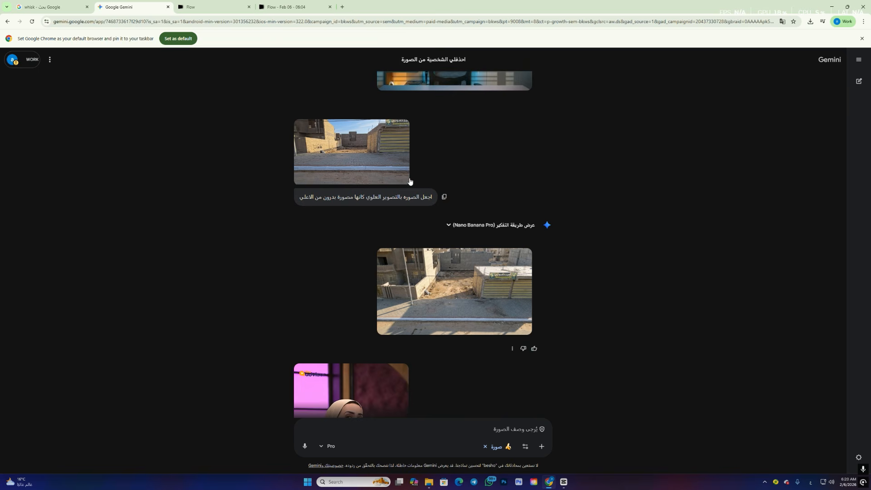
click(542, 450)
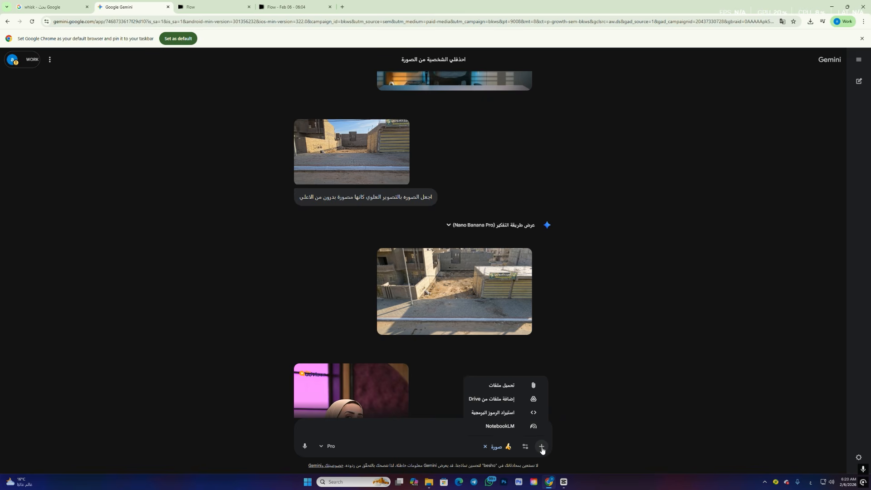
click(521, 390)
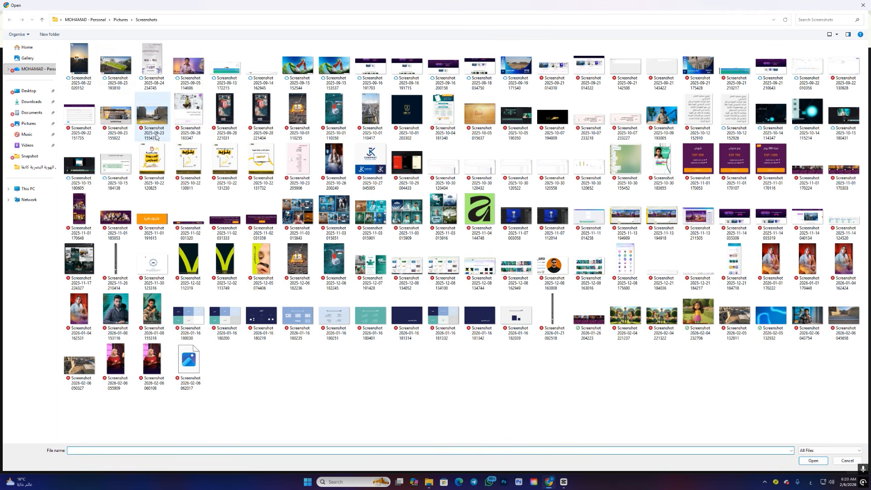
click(226, 74)
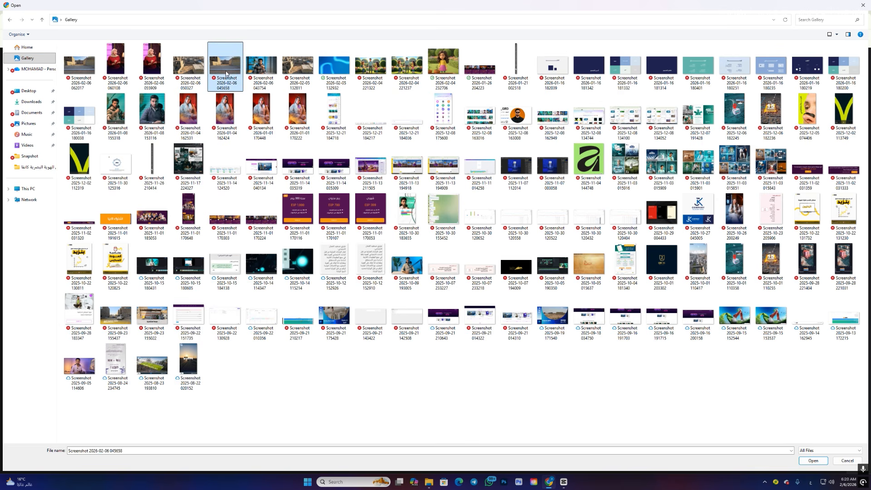
click(803, 461)
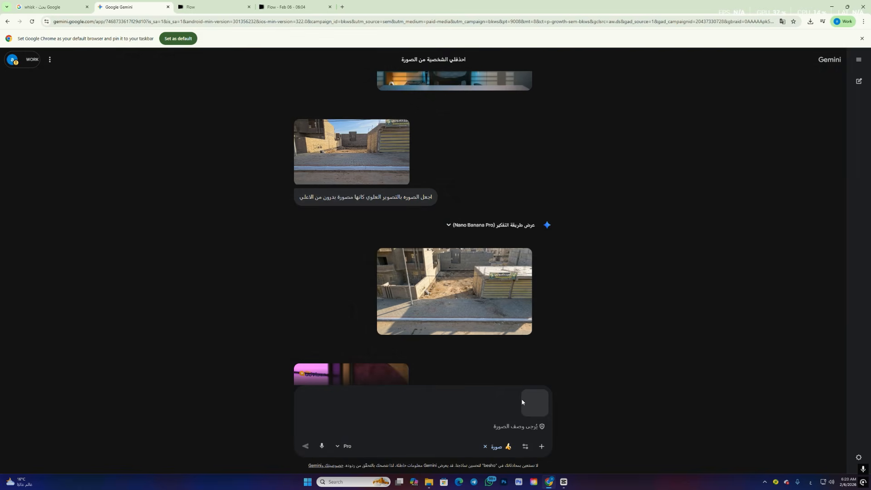
- Send the street image with the earlier chat prompt "اجعل الصوره بالتصوير العلوي كانها مصورة بدرون من الاعلي"
triple_click(390, 198)
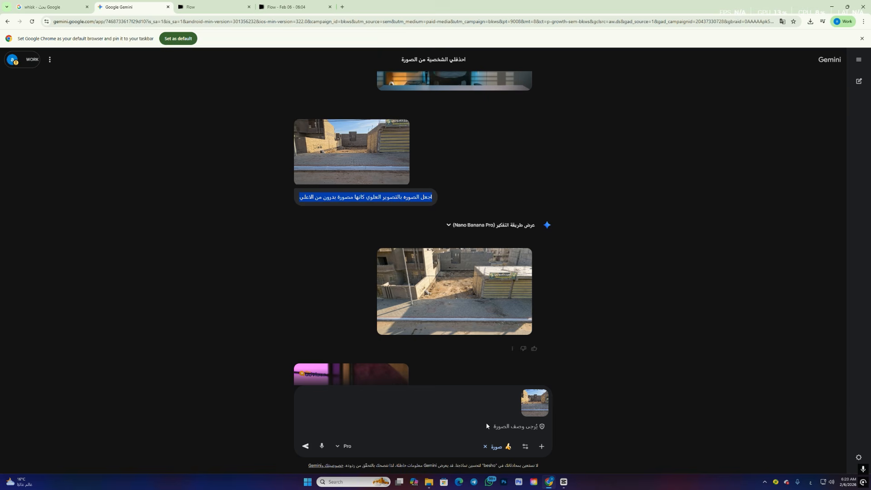
key(ctrl+c)
click(487, 426)
key(ctrl+v)
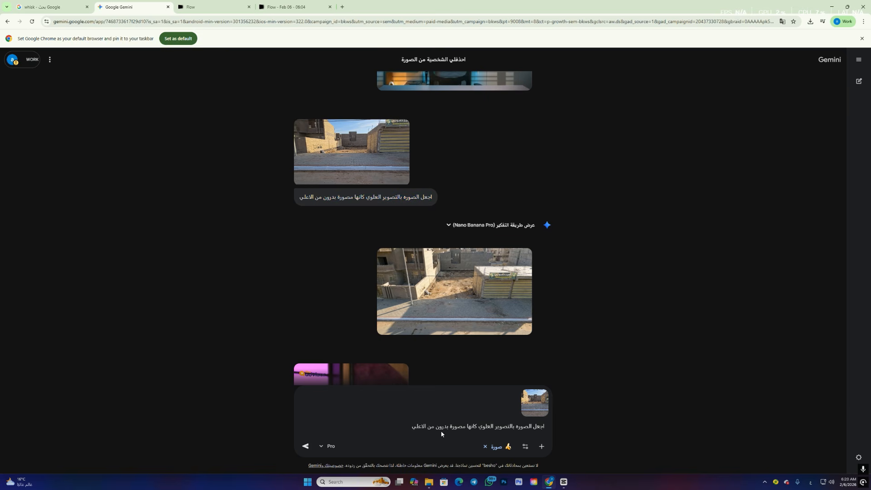
click(306, 447)
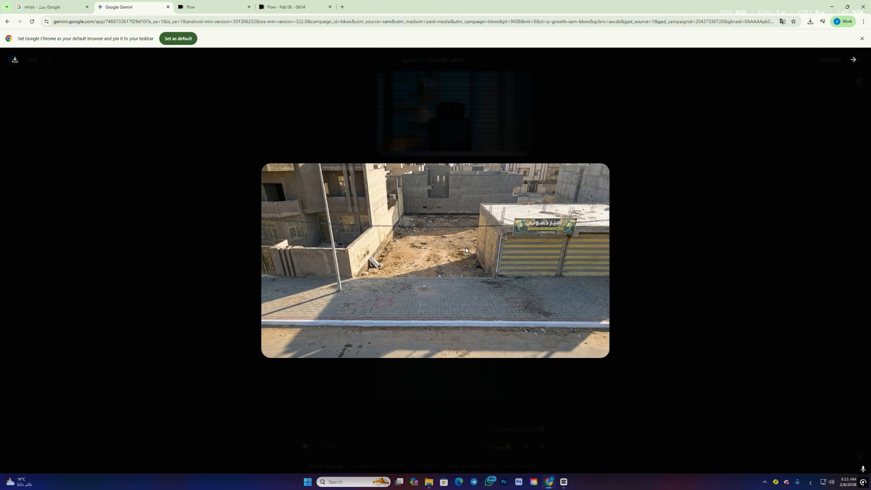
- Compare the original street screenshot with the generated drone-view image at enlarged size
key(Escape)
click(352, 230)
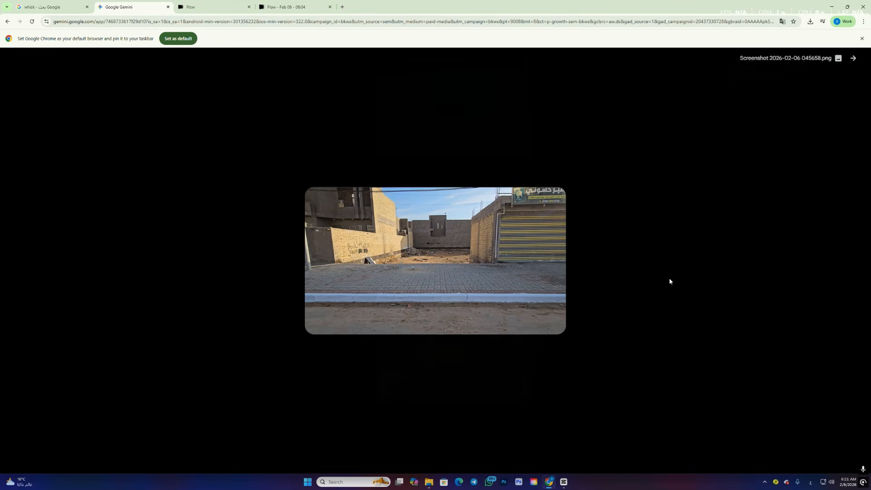
click(603, 310)
click(454, 364)
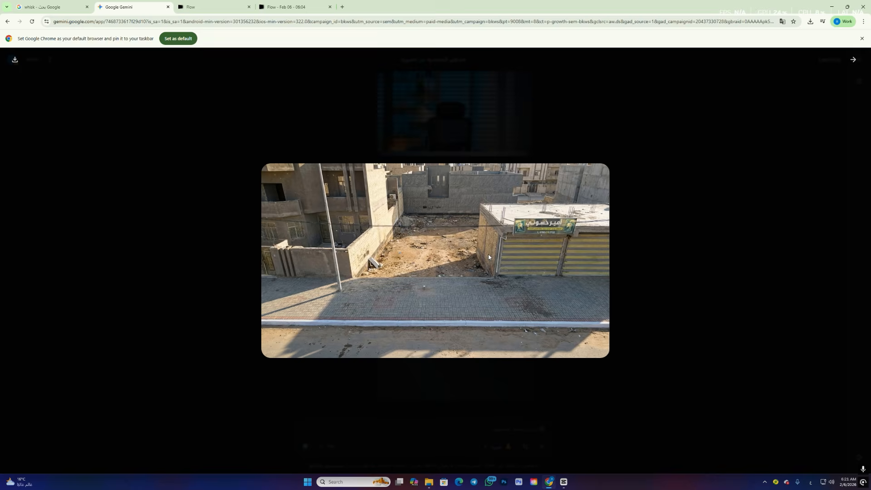
click(628, 259)
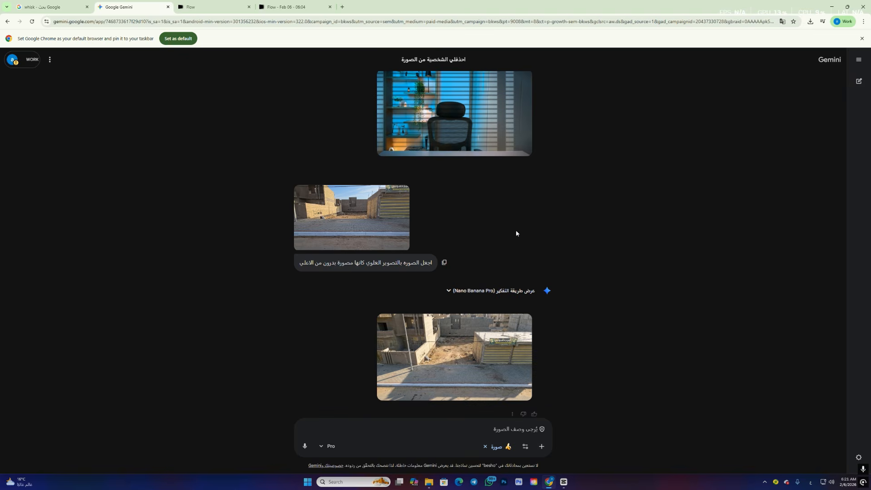
mouse_move(502, 330)
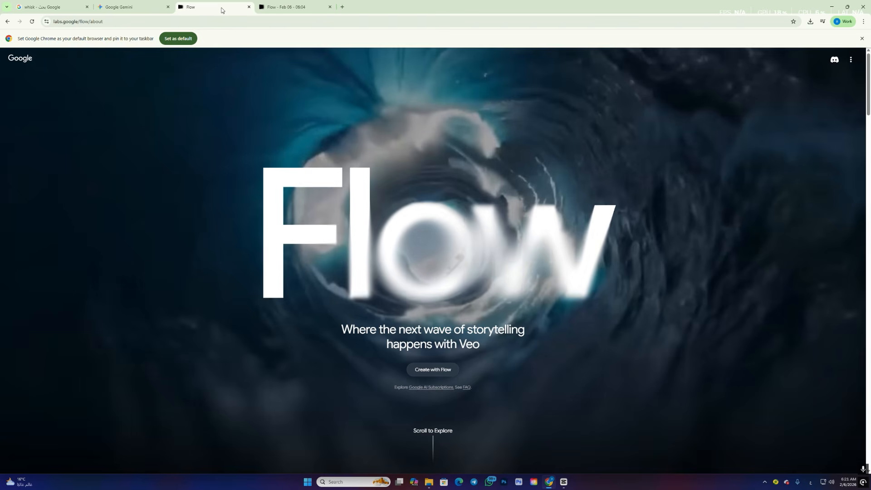
- Switch to Flow, create a new project and set the generation mode to frames to video
click(437, 375)
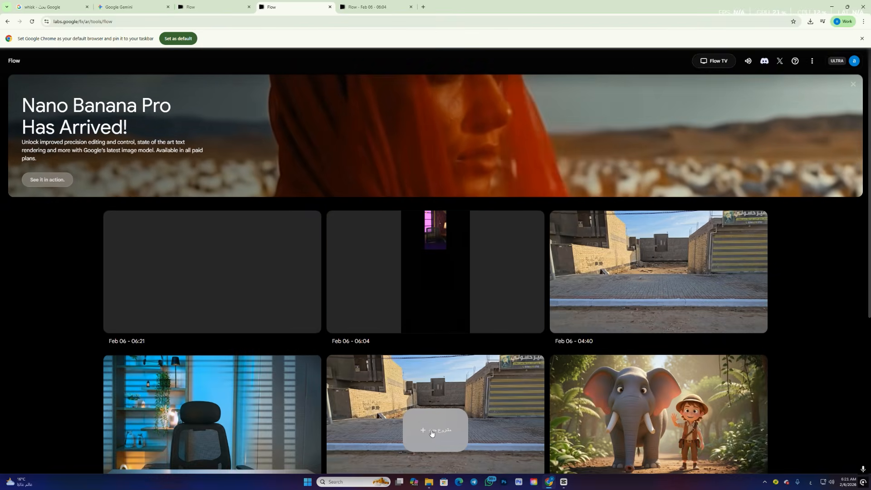
click(431, 434)
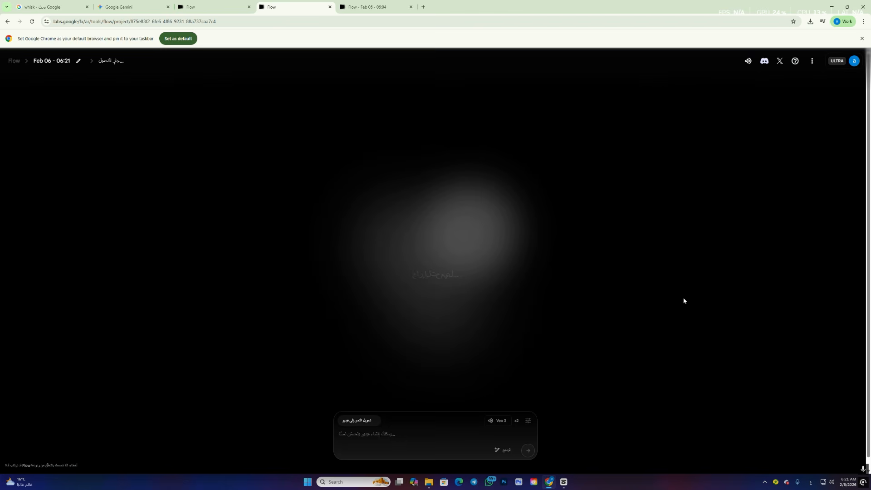
click(371, 423)
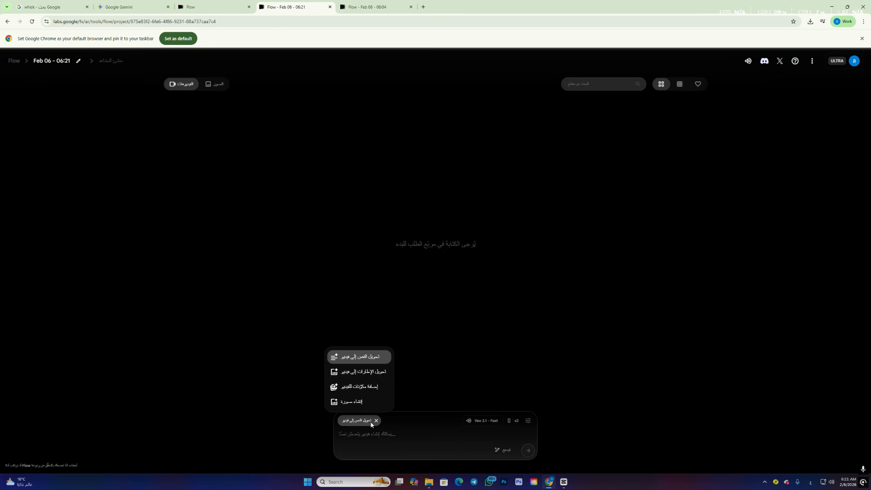
click(376, 373)
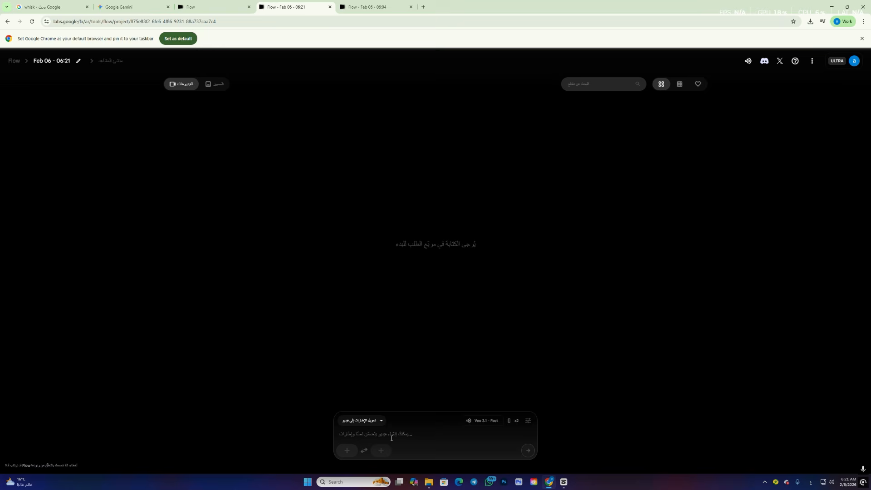
click(346, 452)
click(306, 266)
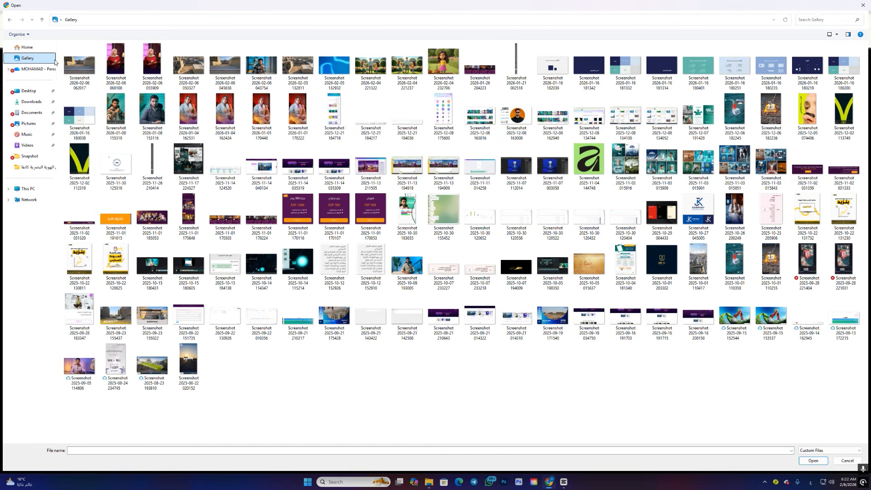
click(222, 68)
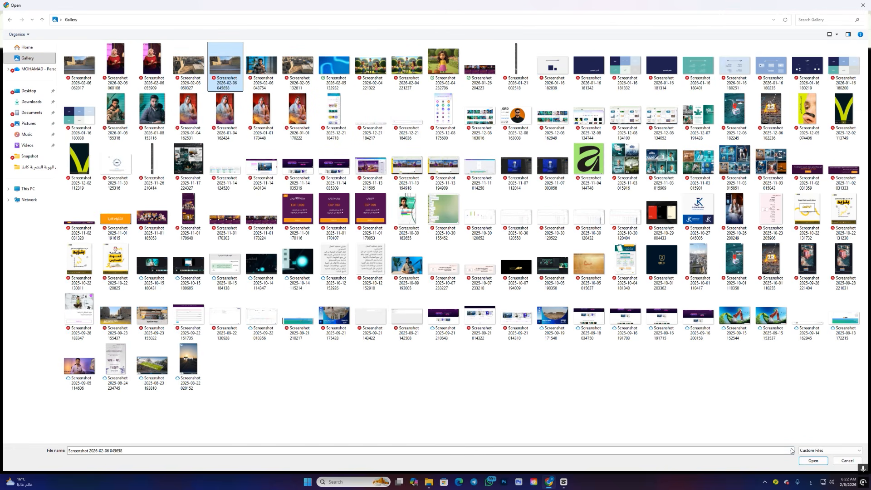
click(813, 460)
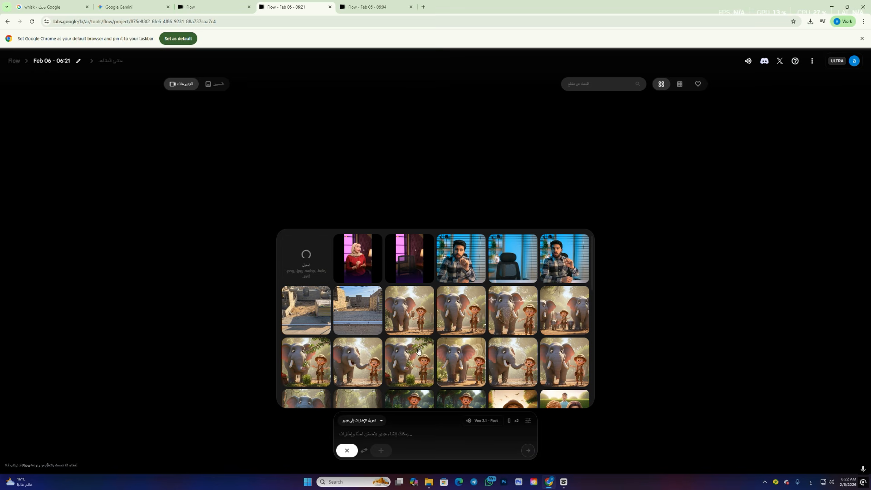
click(381, 451)
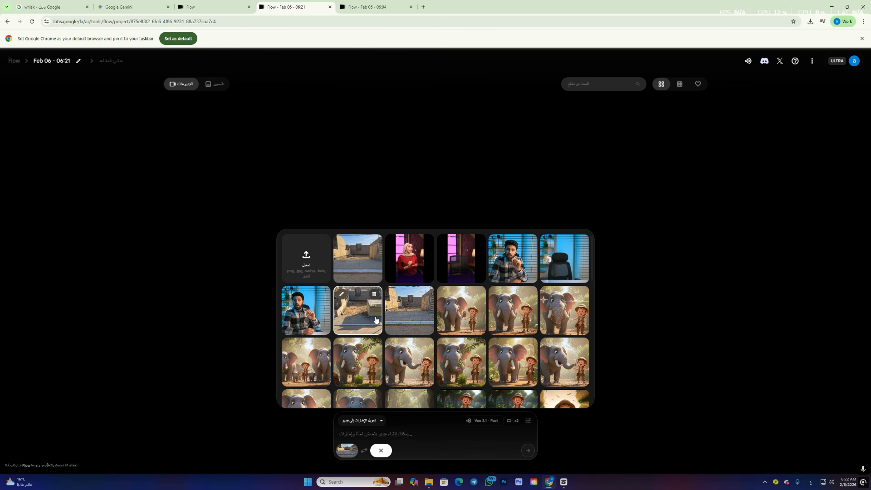
click(362, 321)
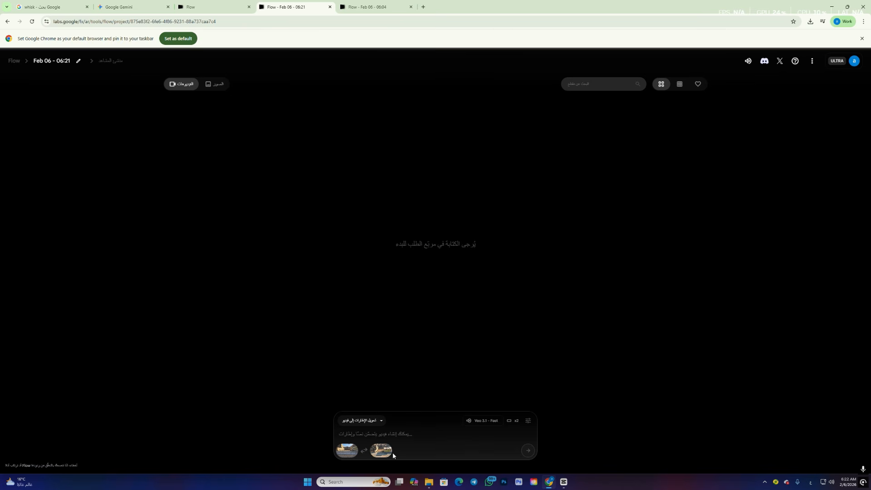
- Generate the video with the prompt "حرك الكمره من اسفل الى اعلى كأنها حركة درون"
mouse_move(393, 454)
text(حرك ا)
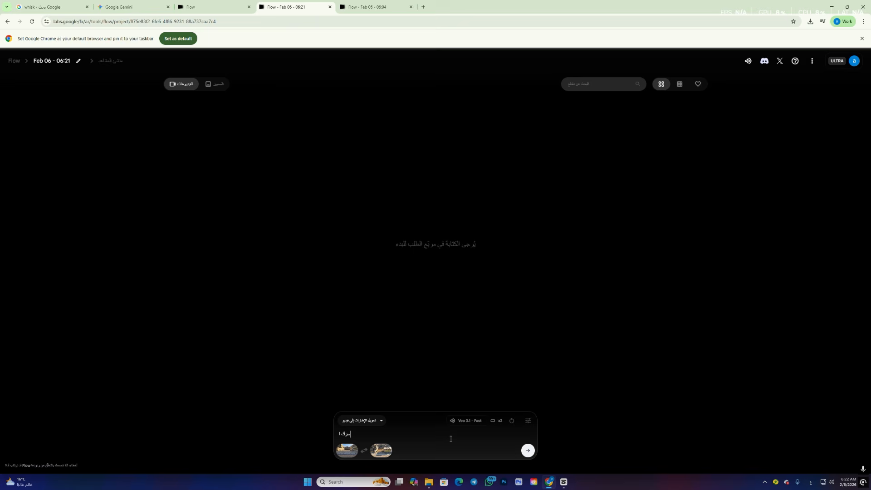
text(لكمره من اسفل الى اعلى كأنها حركة درون)
click(527, 452)
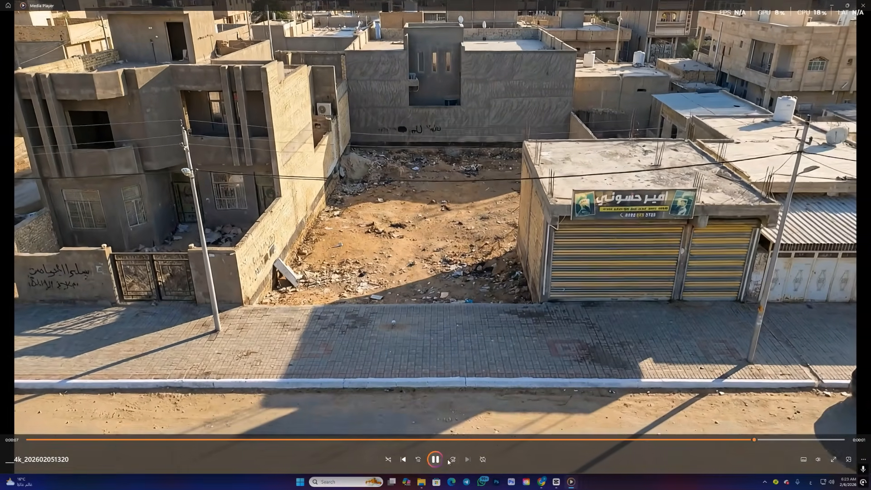
- Close the drone video's playback and place the file from Downloads above the street clip at 00:00:04:00 in CapCut
click(435, 459)
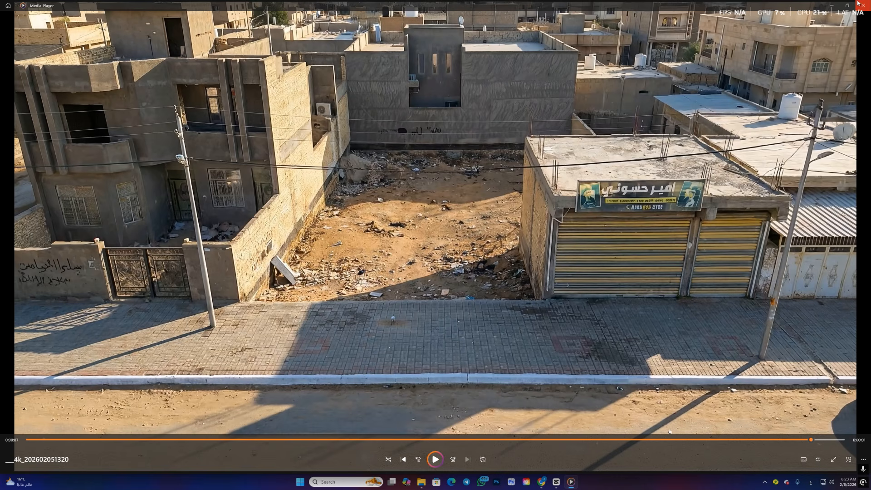
click(869, 6)
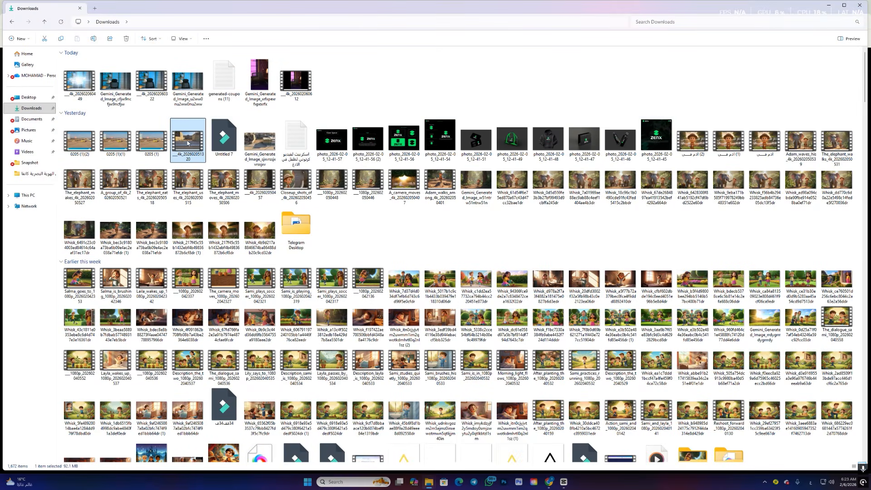
drag(189, 143, 140, 348)
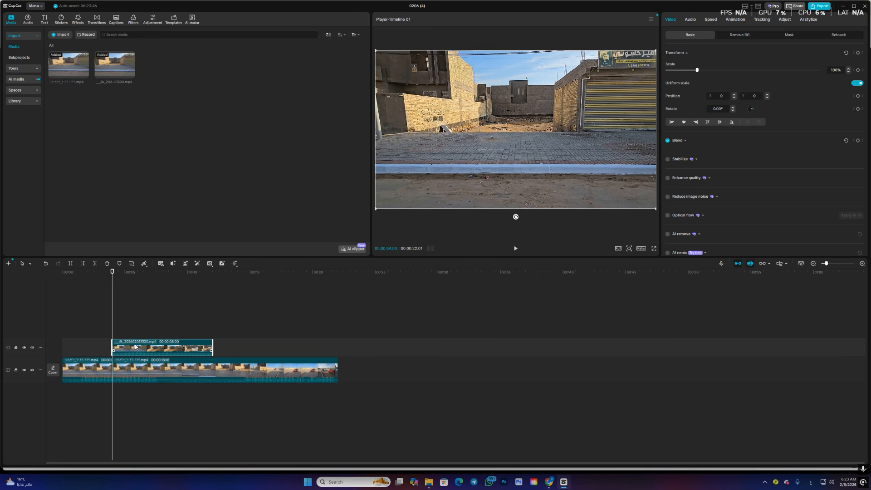
- Preview the transition into the drone clip and set that clip's speed to 1.39x
drag(112, 313, 119, 321)
key(space)
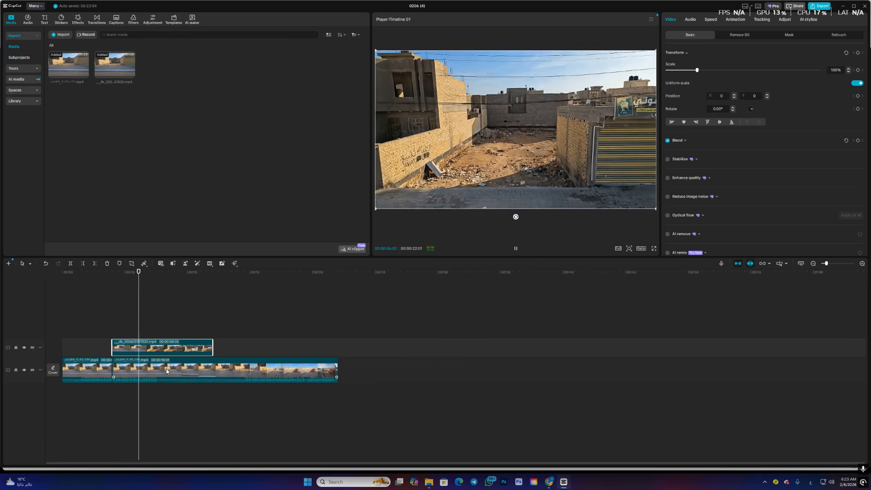
key(space)
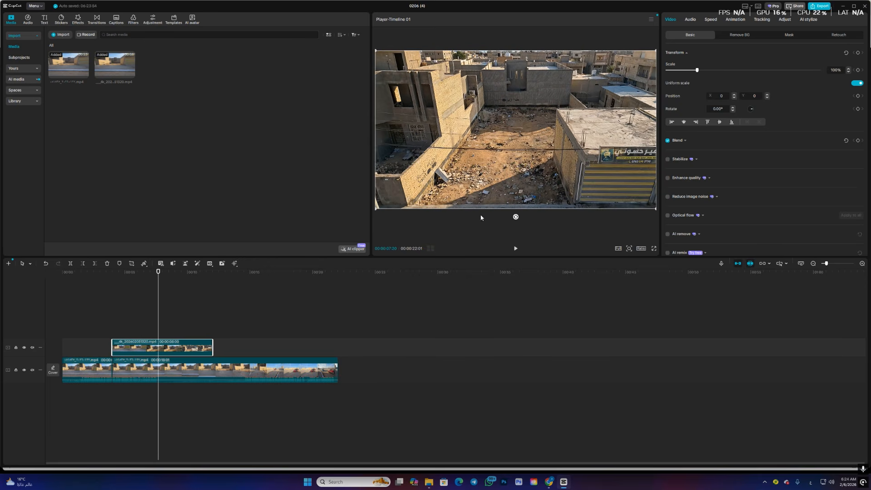
click(711, 19)
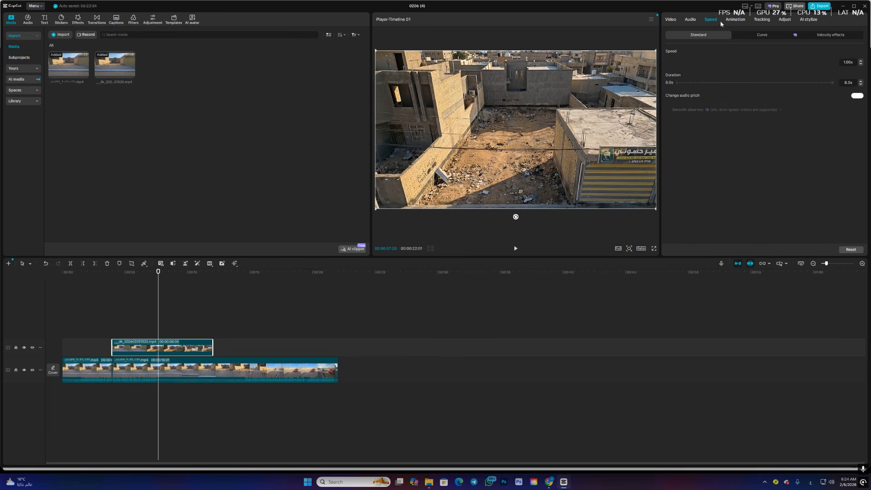
drag(695, 62, 713, 64)
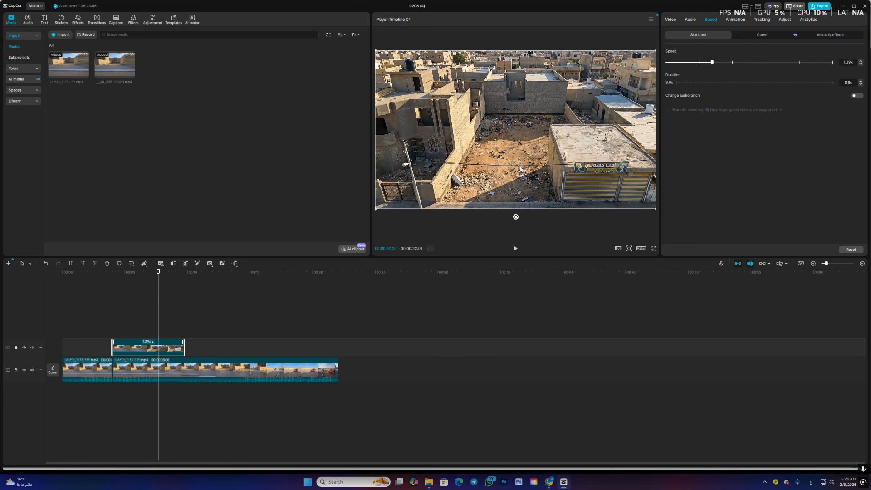
- Take a screenshot of the unselected preview frame at 00:00:07:17
mouse_move(158, 296)
mouse_down()
mouse_move(132, 297)
mouse_move(157, 298)
mouse_up()
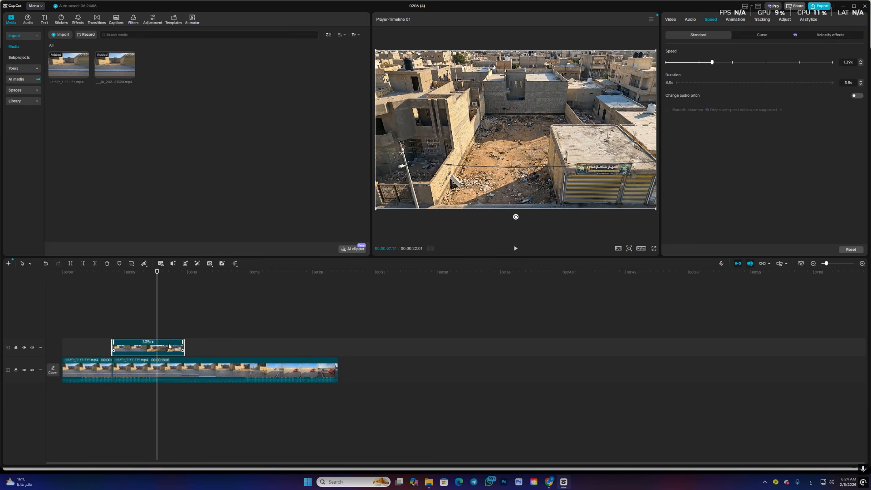
click(327, 291)
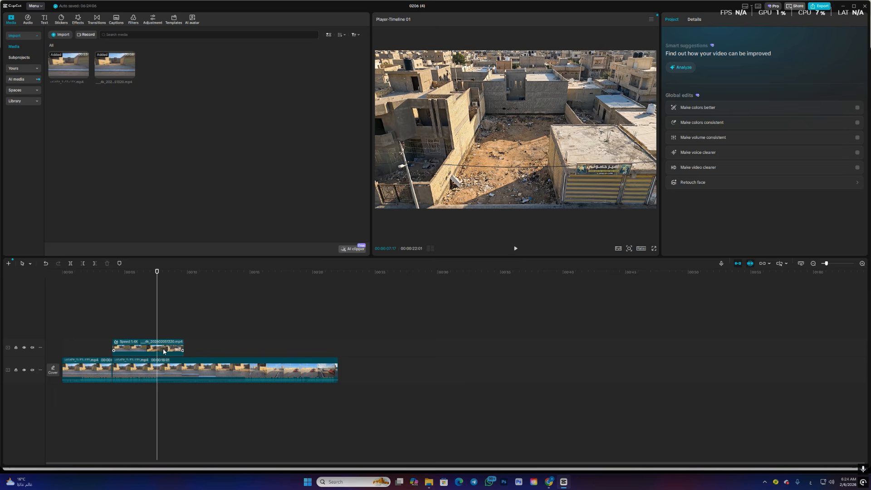
key(super+shift+s)
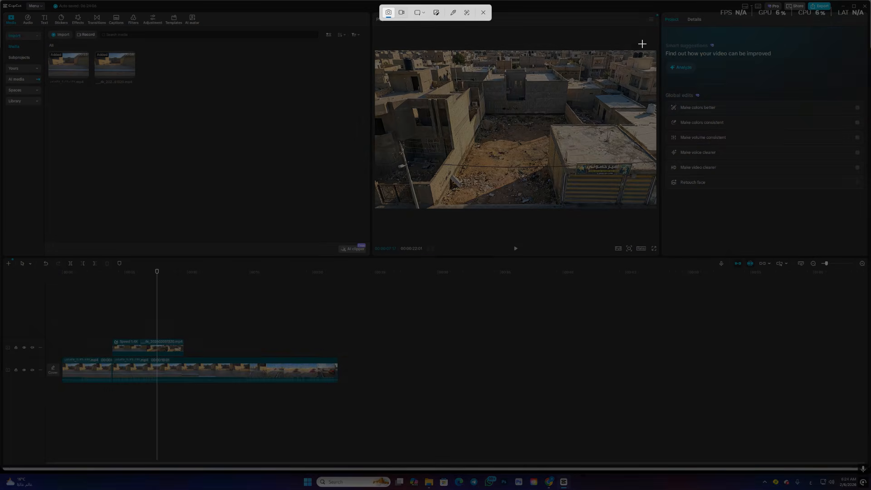
drag(656, 49, 376, 211)
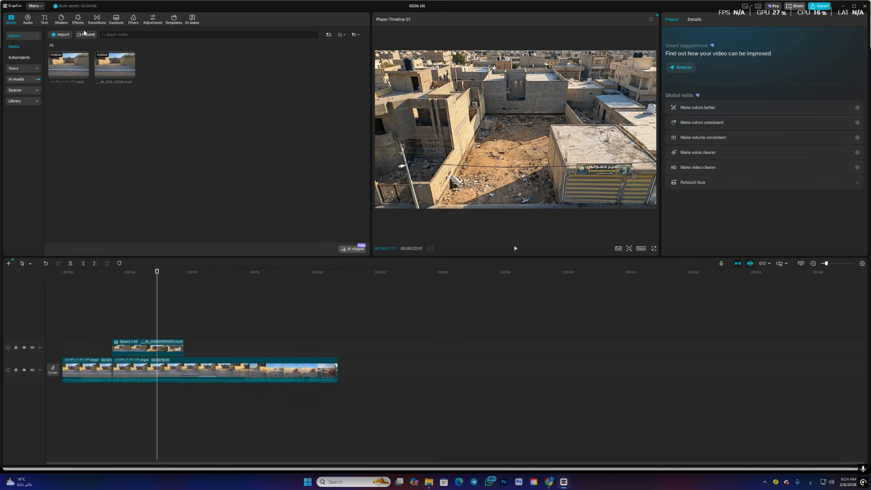
click(61, 35)
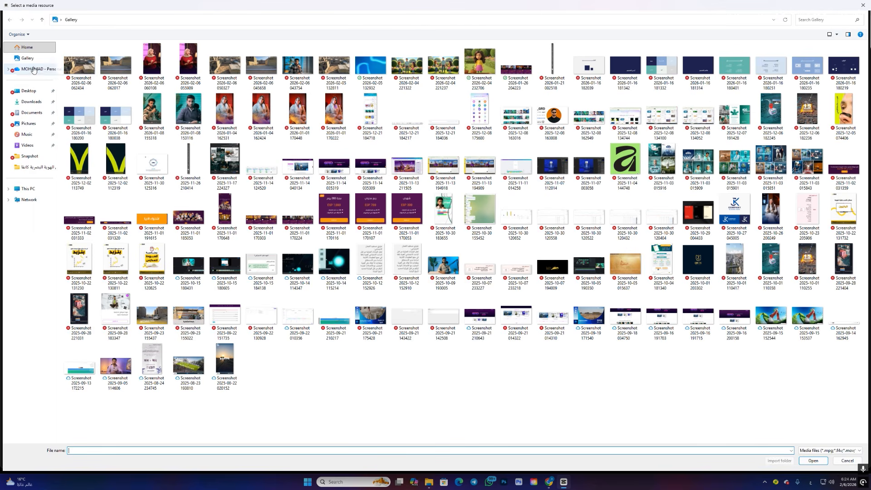
click(86, 72)
click(813, 461)
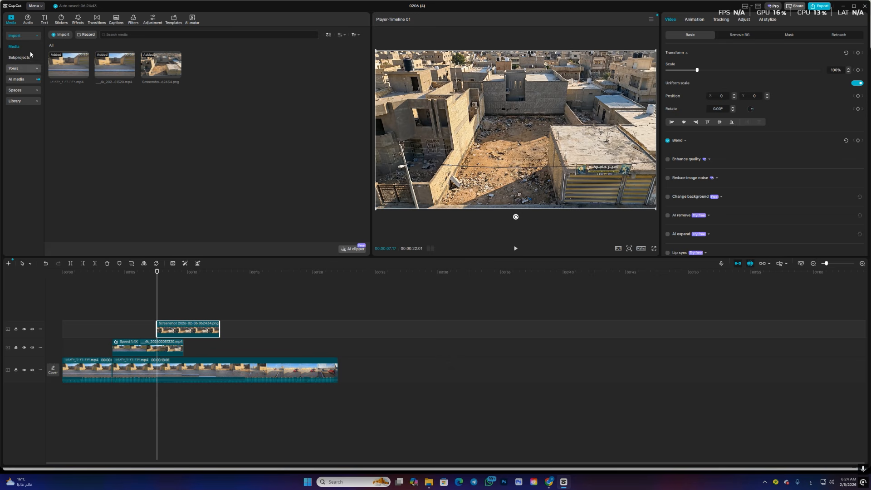
click(58, 35)
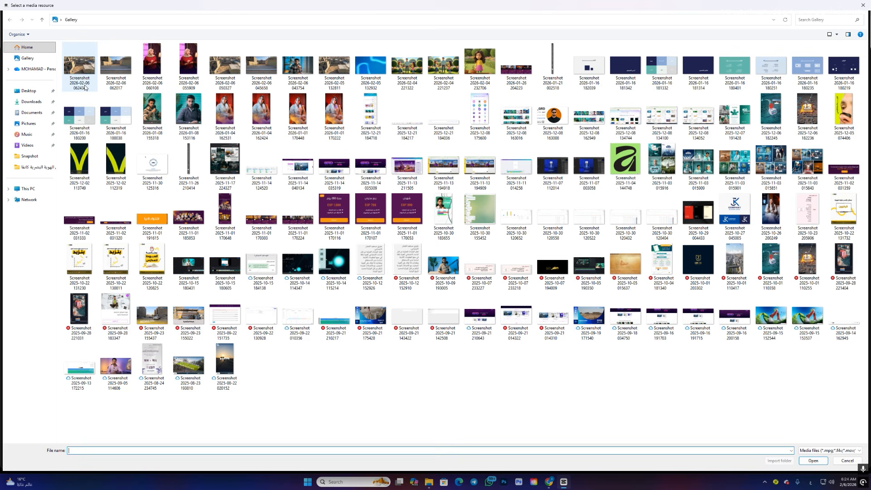
click(371, 66)
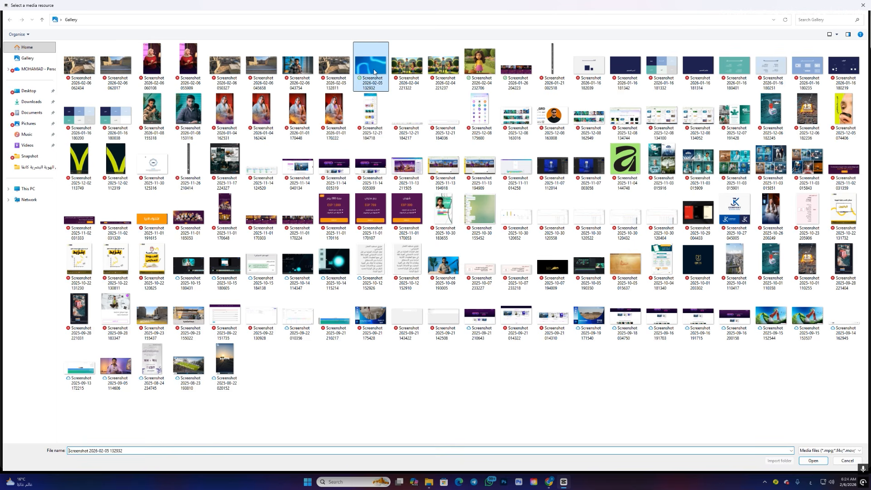
click(813, 461)
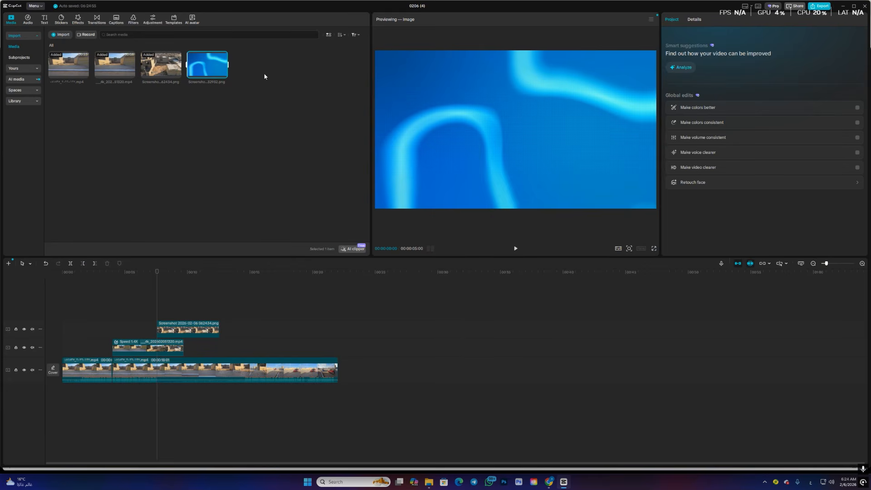
drag(214, 68, 158, 313)
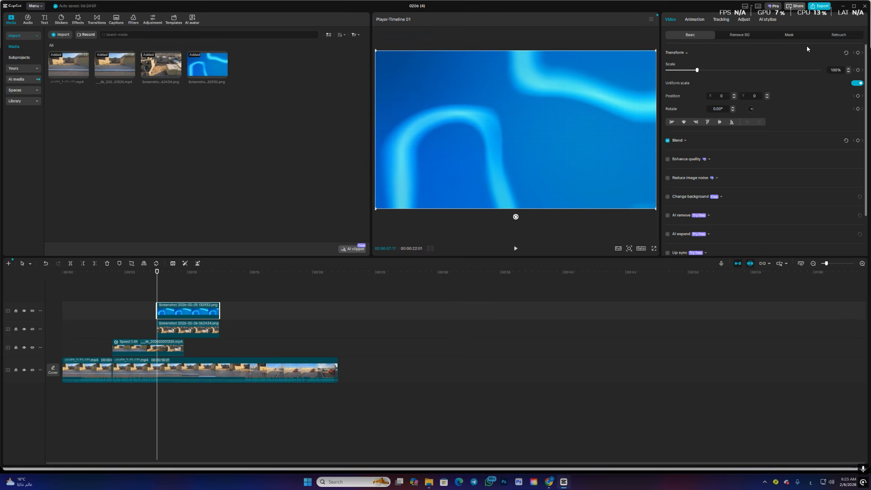
- Lower the blue image's opacity to 63% in its blend settings so the street screenshot shows through
click(788, 35)
click(687, 35)
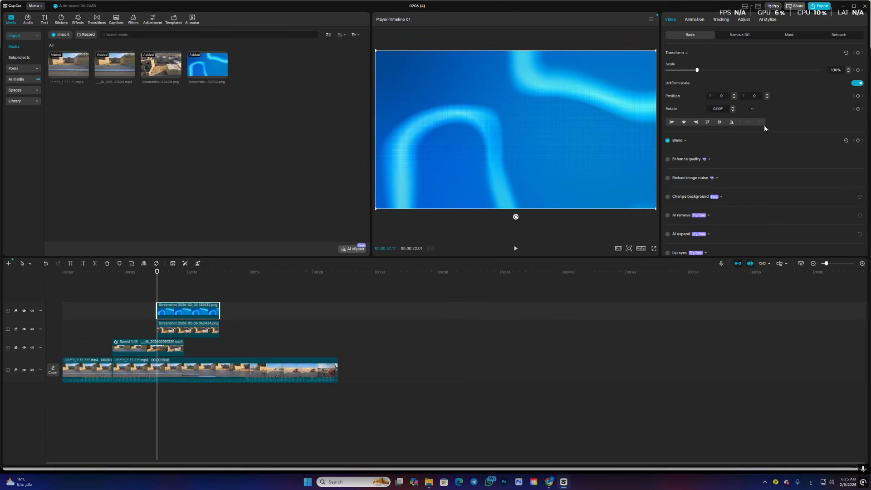
click(696, 142)
click(764, 171)
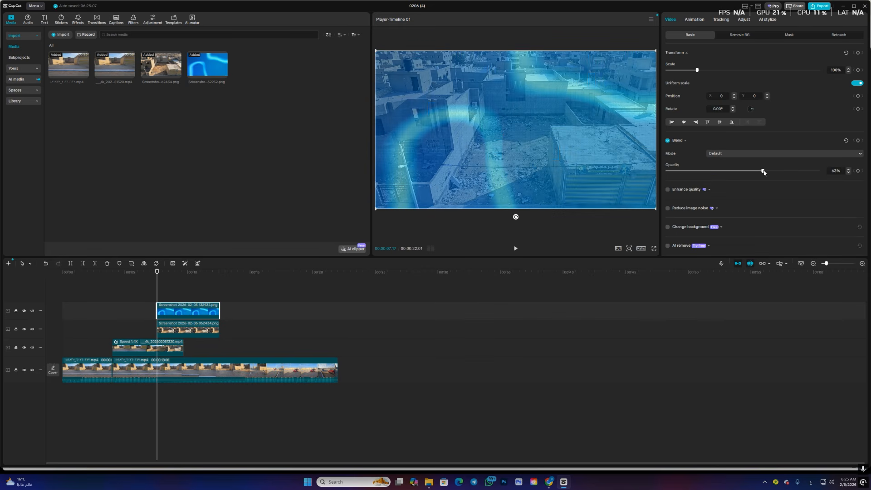
- Mask the blue image with a closed Pen path tracing the empty lot between the walls and the shuttered building
click(788, 35)
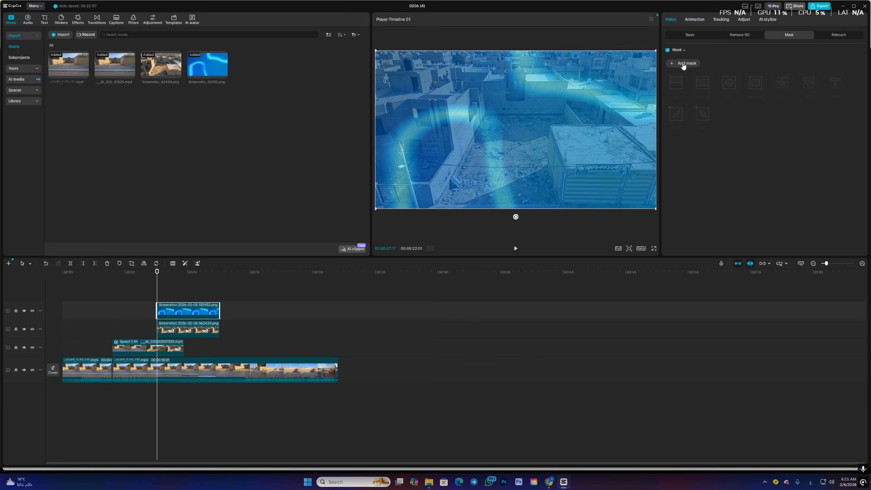
click(684, 65)
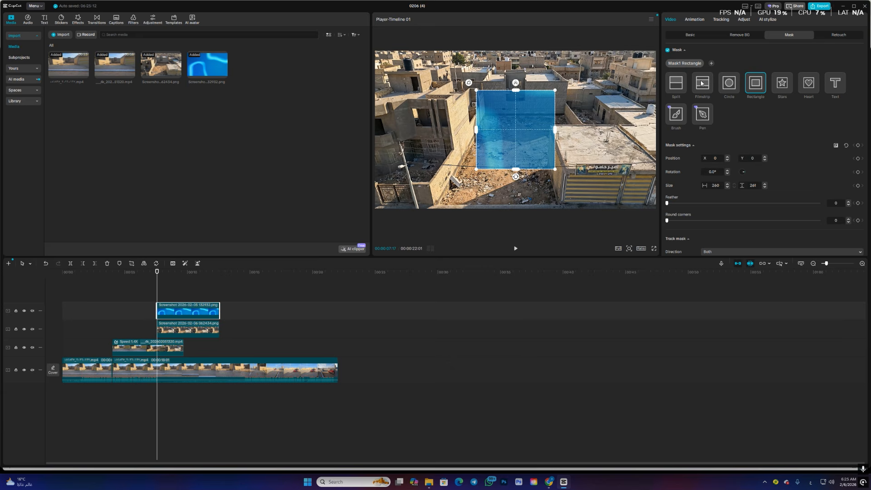
click(704, 115)
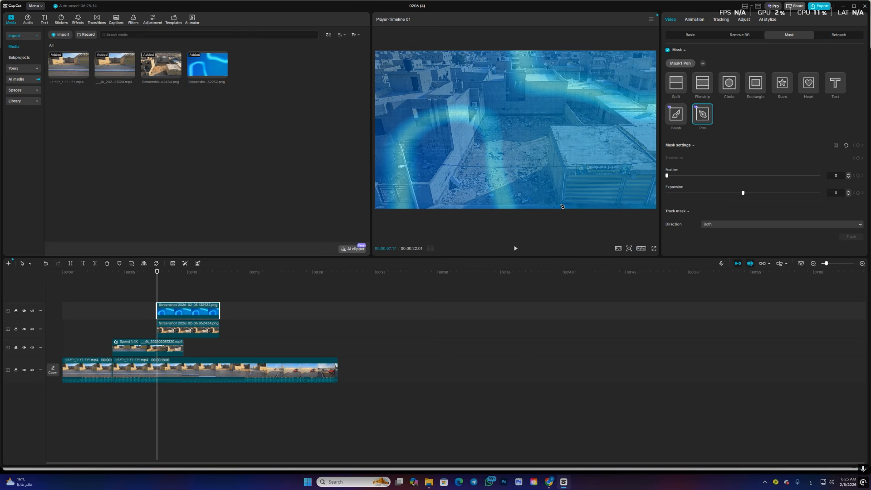
click(487, 117)
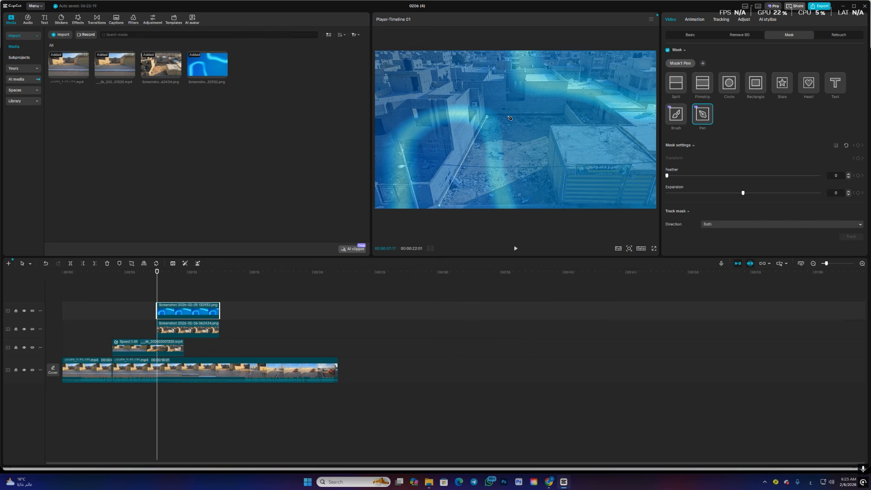
click(565, 117)
click(574, 126)
click(552, 127)
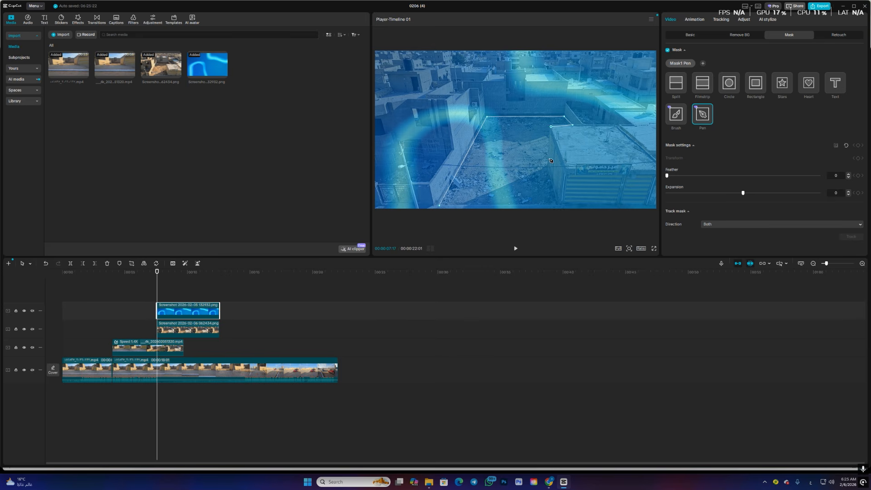
click(548, 165)
click(559, 204)
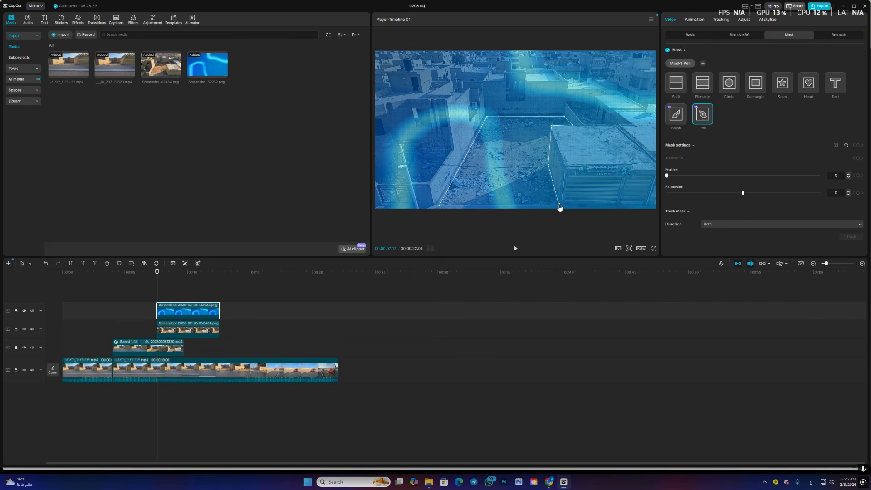
click(442, 205)
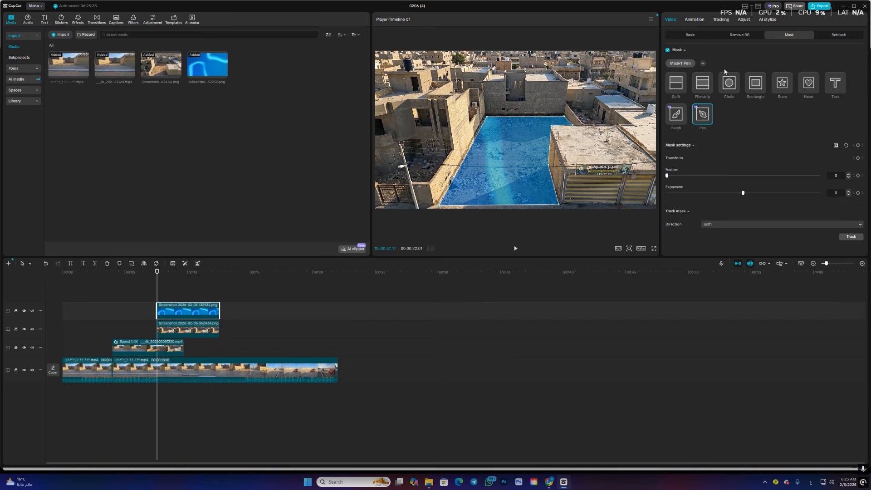
- Apply the Screen Wipe in-animation to the masked blue image with a 2.0 s duration
click(695, 19)
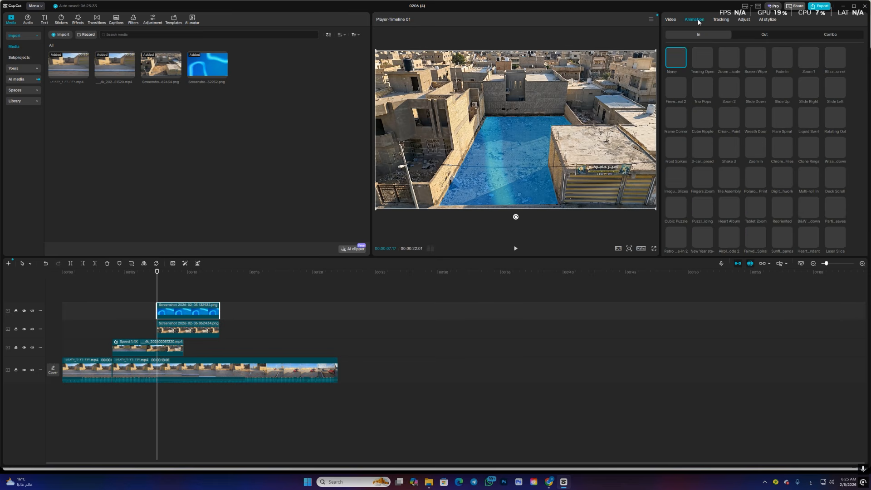
click(757, 63)
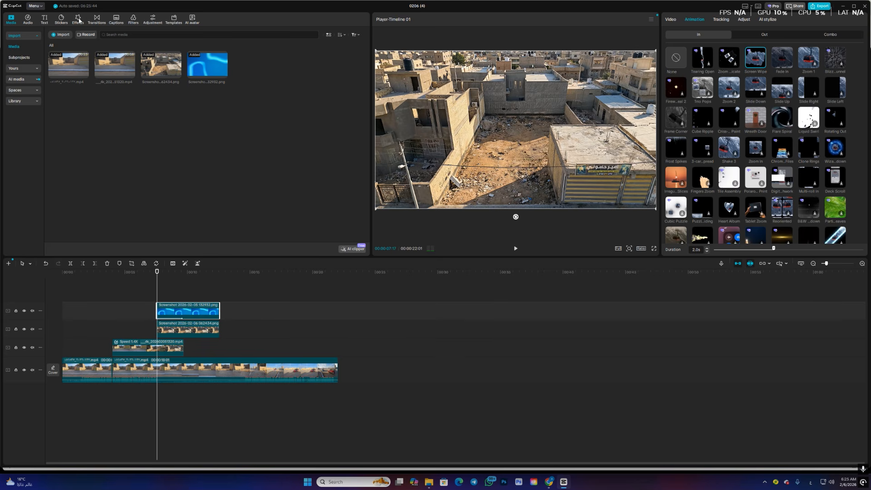
- Find the straight white line sticker under "line", add it above the blue image, and scale it to 54% along the lot's front edge
click(61, 19)
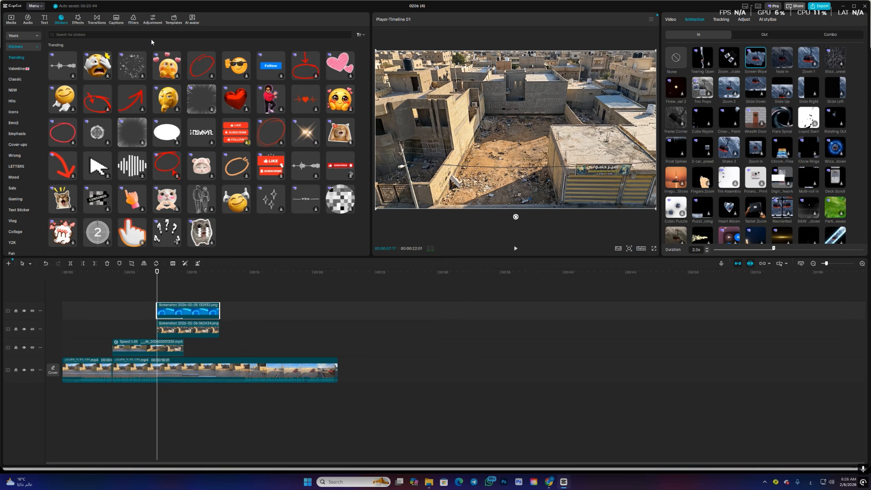
click(138, 36)
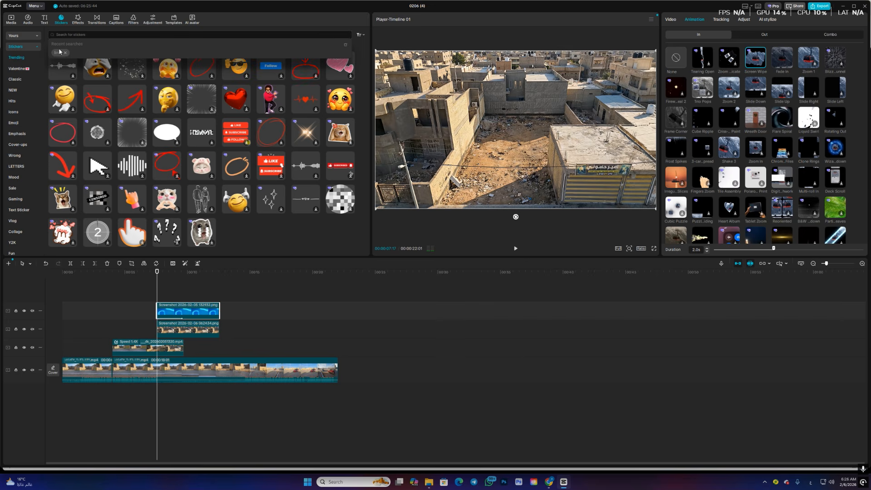
click(58, 52)
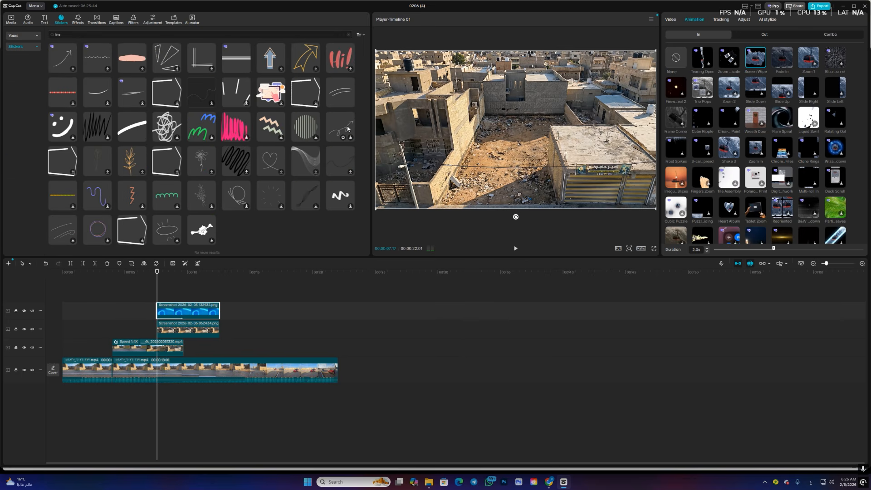
scroll(332, 172, down, 5)
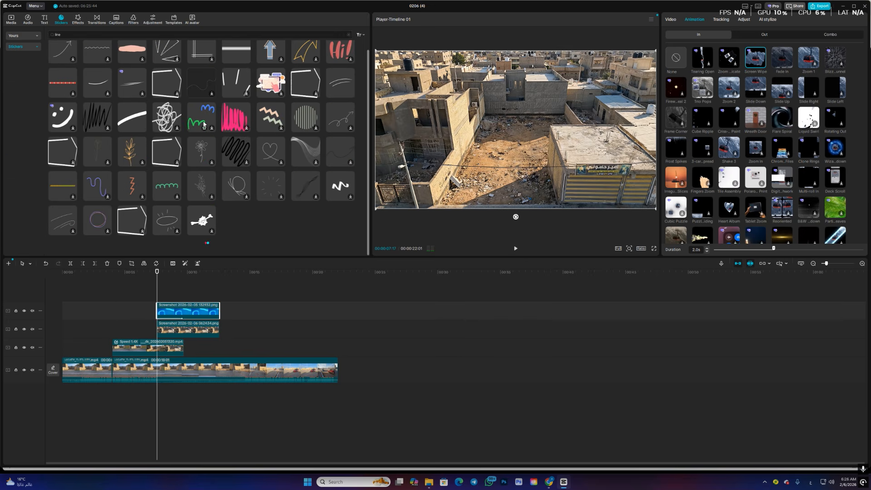
drag(271, 186, 162, 298)
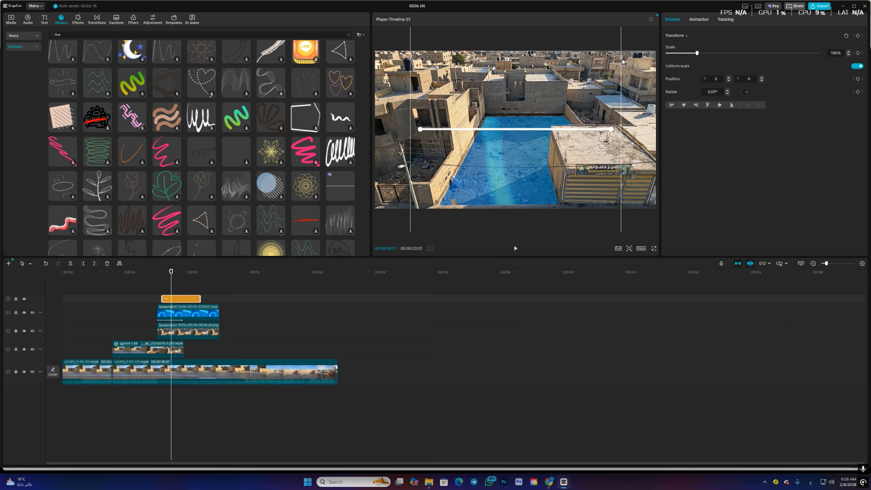
drag(620, 96, 540, 176)
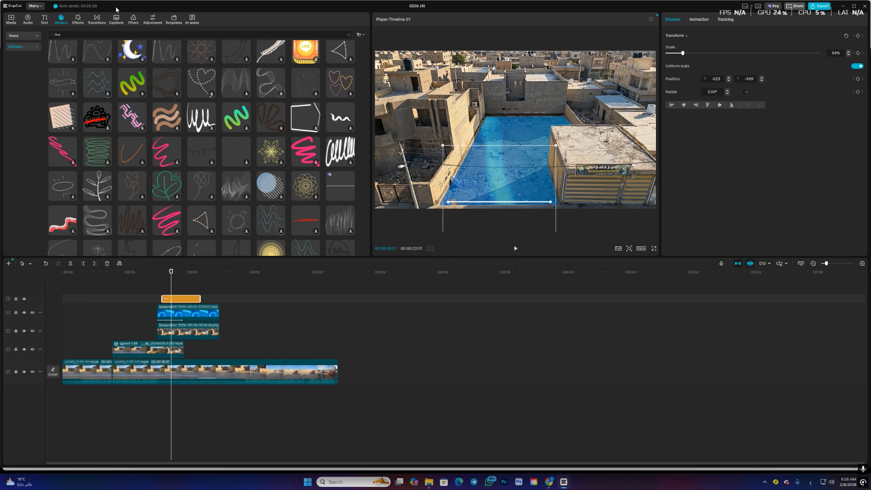
- Add a default text clip on a new track above the line sticker and change its wording to "250m"
click(44, 21)
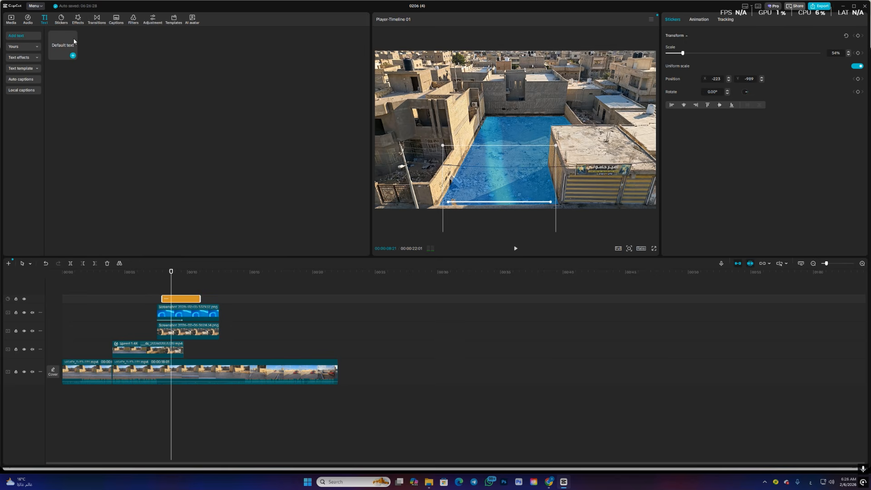
drag(63, 45, 184, 277)
drag(171, 290, 171, 303)
double_click(556, 133)
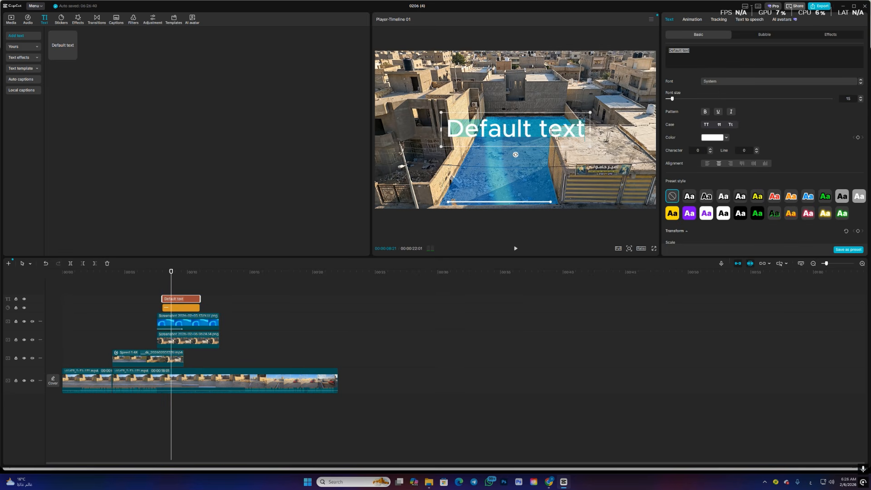
text(250)
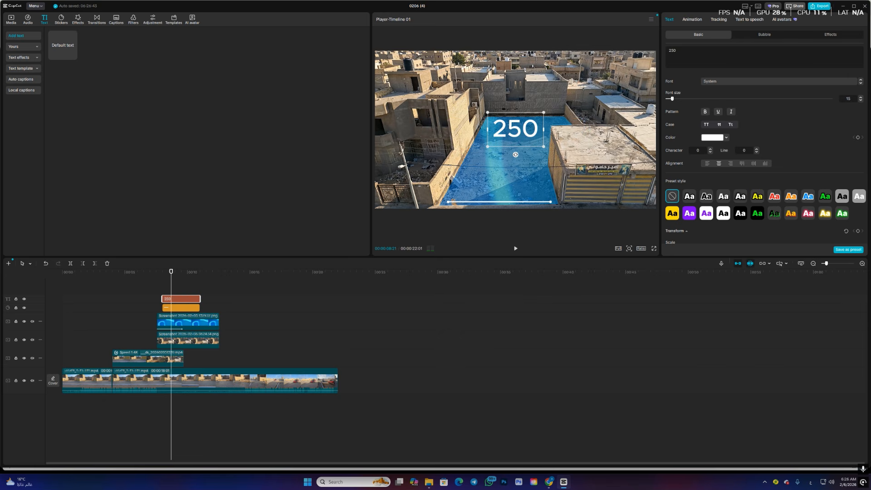
text(m)
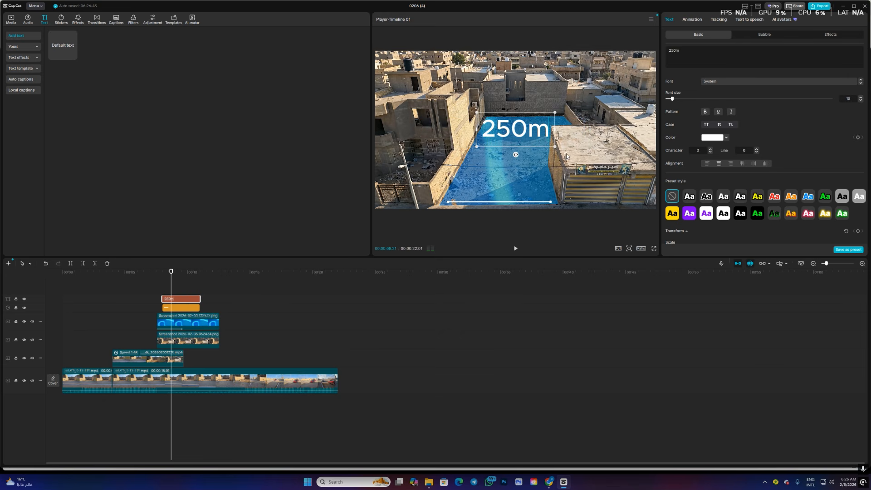
- Set the "250m" text's font to beIN Black and enlarge it over the back of the blue lot
click(780, 81)
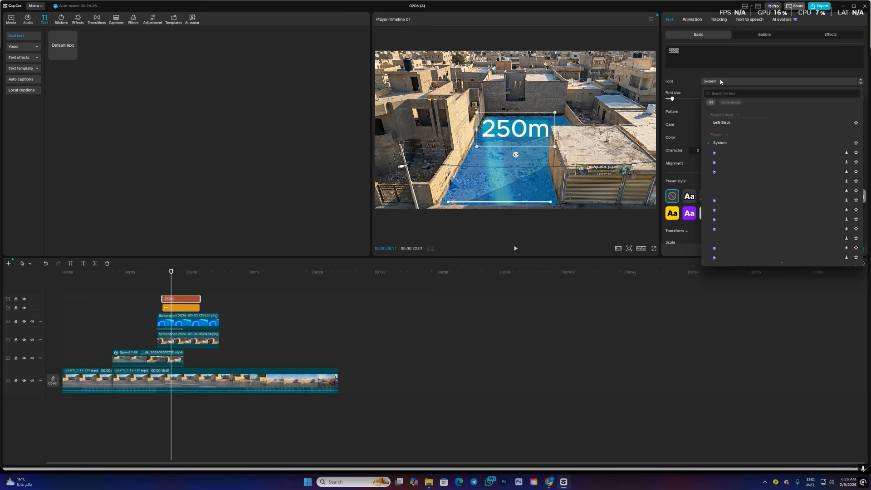
click(720, 123)
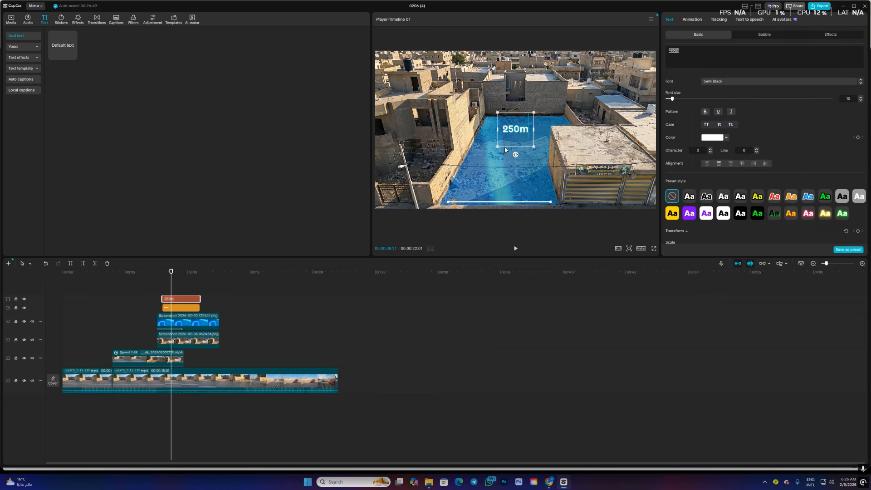
drag(498, 146, 469, 173)
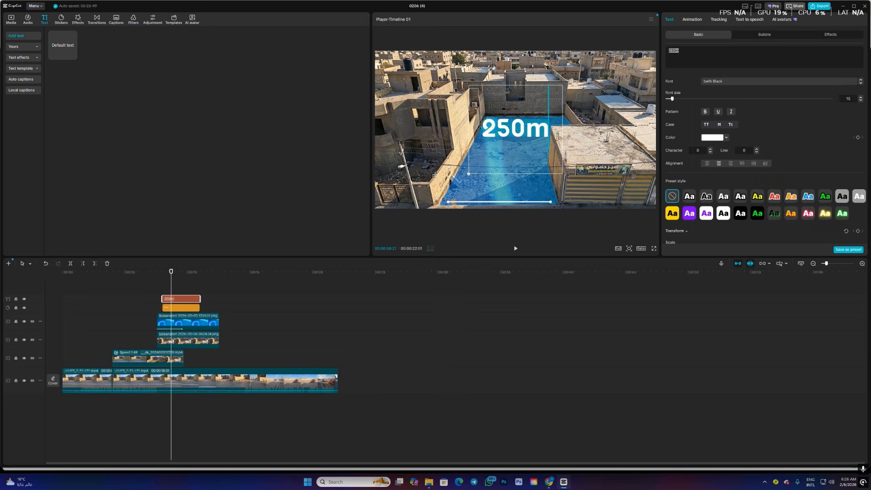
click(509, 289)
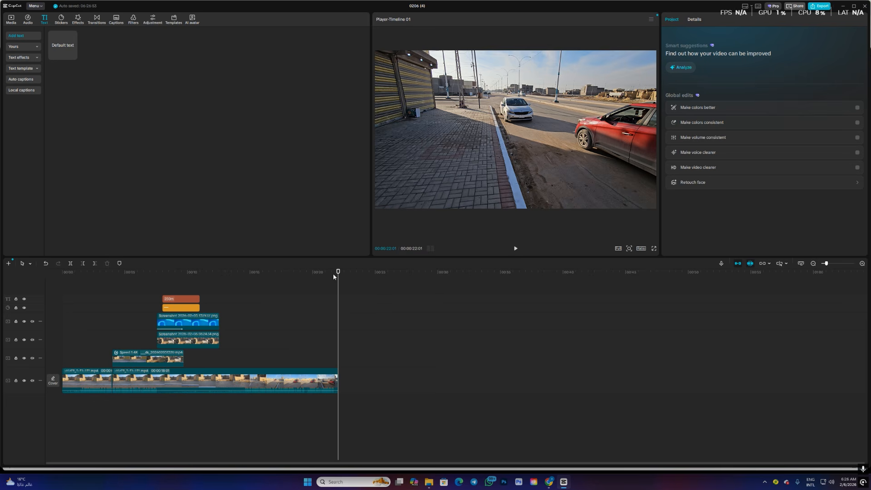
- Duplicate the "250m" text clip onto a new track directly above the original
click(180, 294)
click(190, 297)
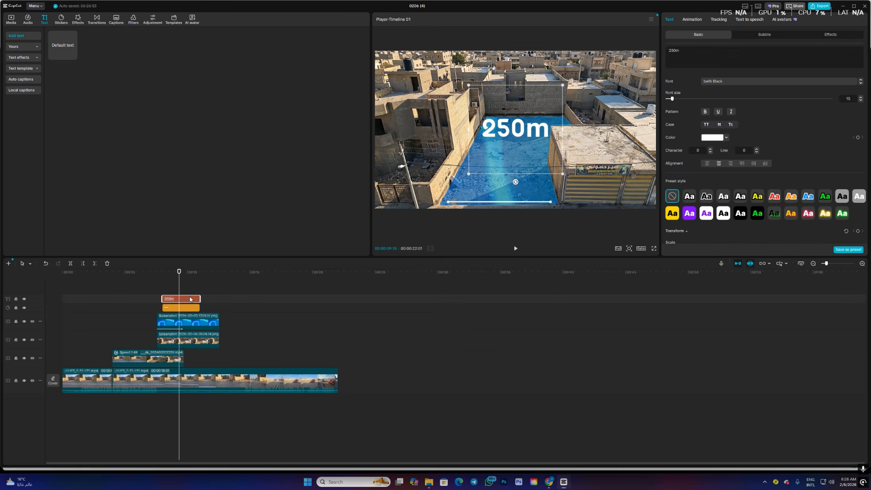
drag(190, 297, 188, 290)
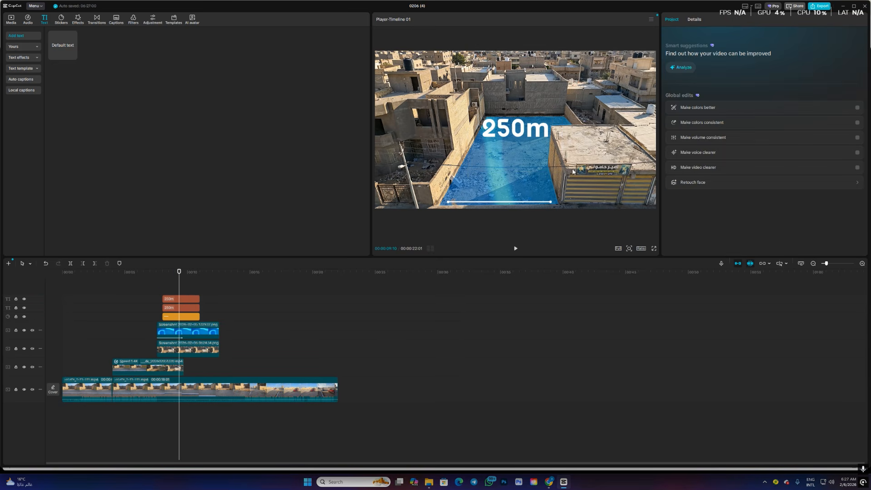
- Change the duplicated text to "12m", shrink it, and place it just above the white line at the lot's front
click(522, 130)
drag(522, 130, 510, 186)
double_click(510, 186)
text(1)
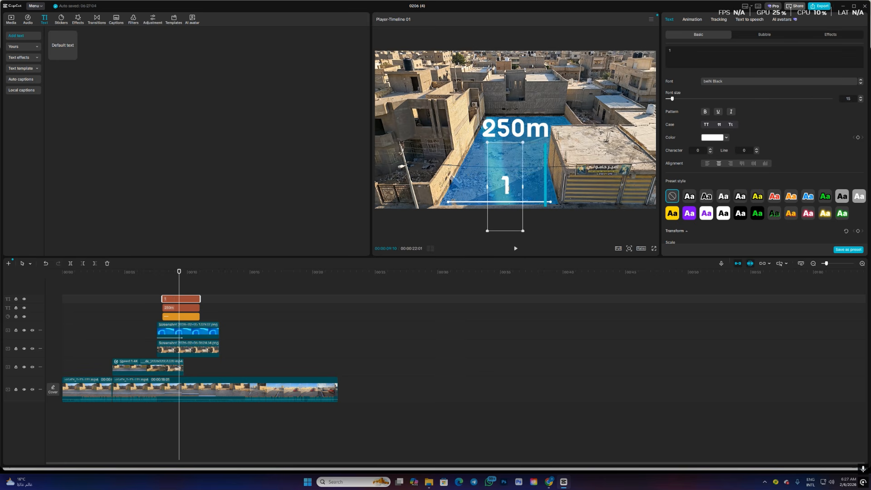
text(2)
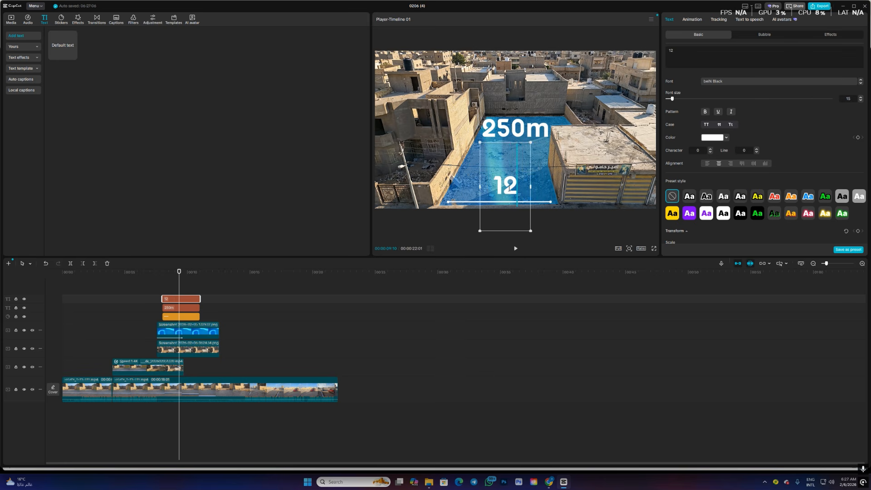
text(m)
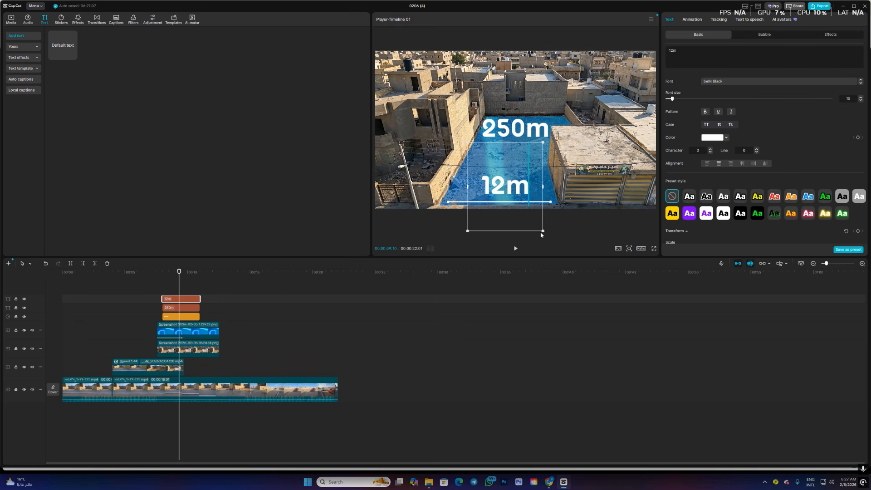
drag(544, 231, 525, 206)
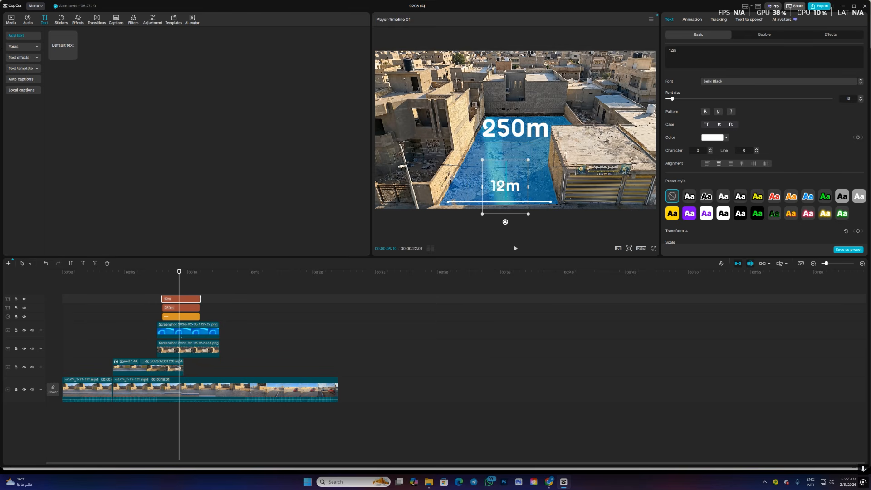
click(578, 228)
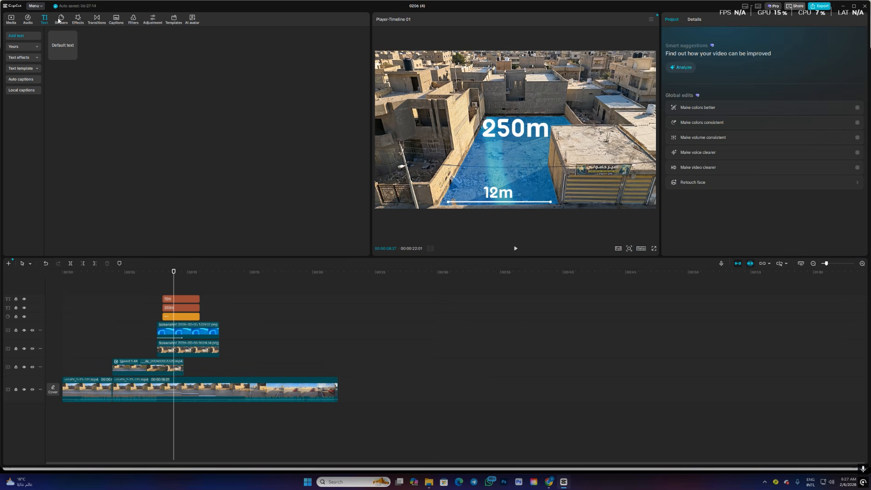
- Search the stickers for "location" and add the red map pin with a black base on a new track above the text clips
click(79, 23)
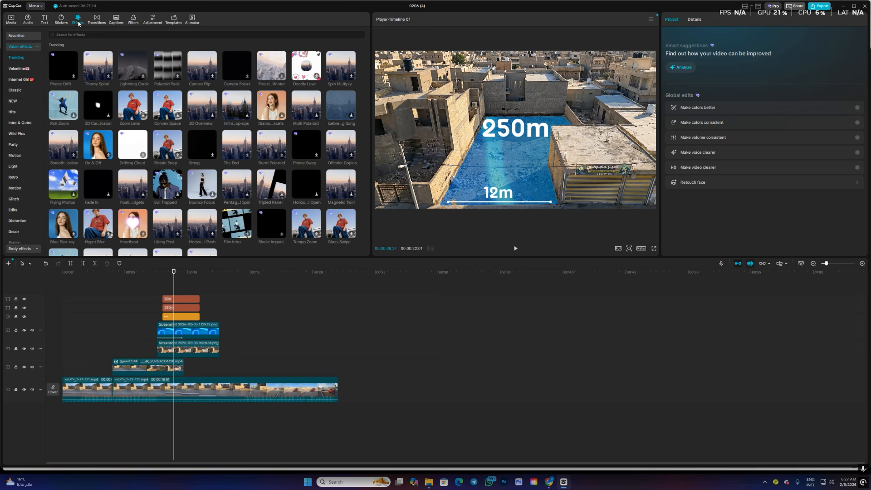
click(119, 38)
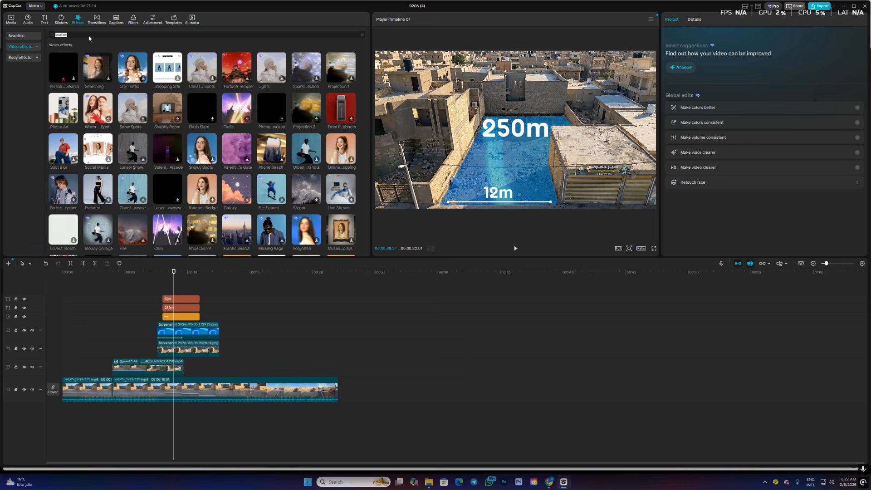
click(61, 20)
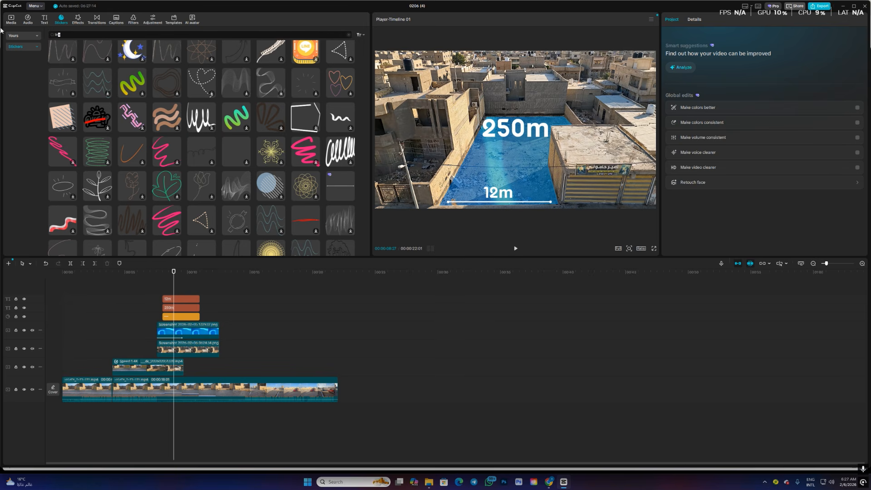
text(location)
key(Return)
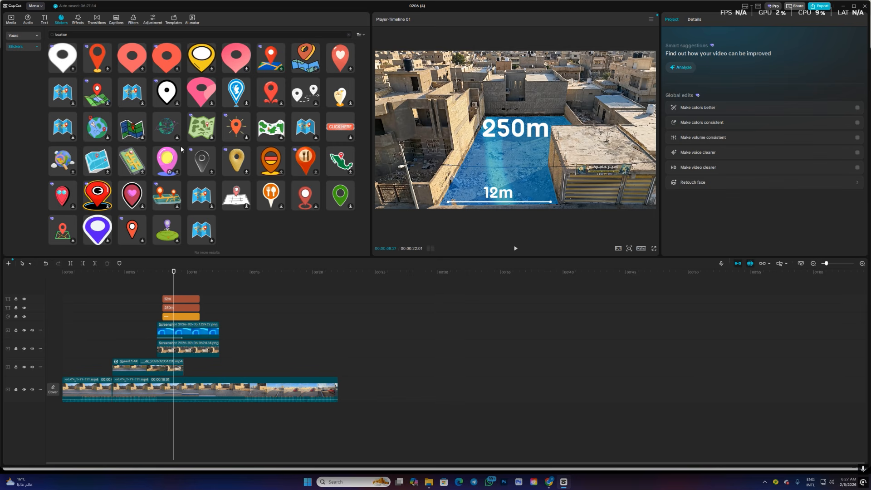
scroll(318, 150, down, 3)
drag(340, 162, 171, 289)
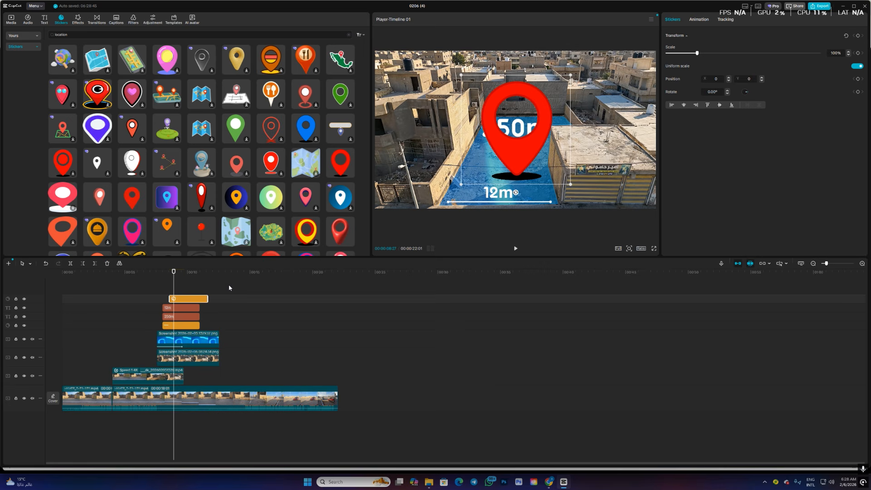
- Scale the red pin to about 28%, place it between the two labels, and shift its clip to start just after the blue overlay begins
drag(570, 75, 508, 158)
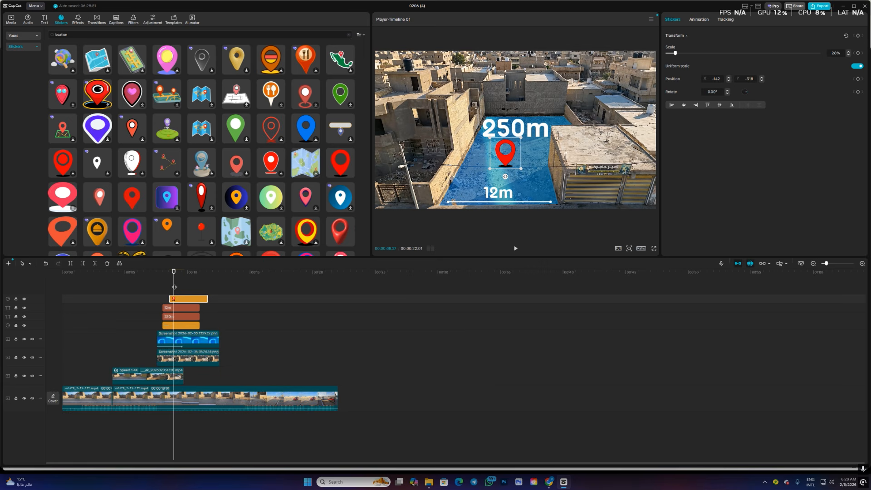
mouse_move(174, 287)
mouse_down()
mouse_move(157, 287)
mouse_move(170, 301)
mouse_up()
key(space)
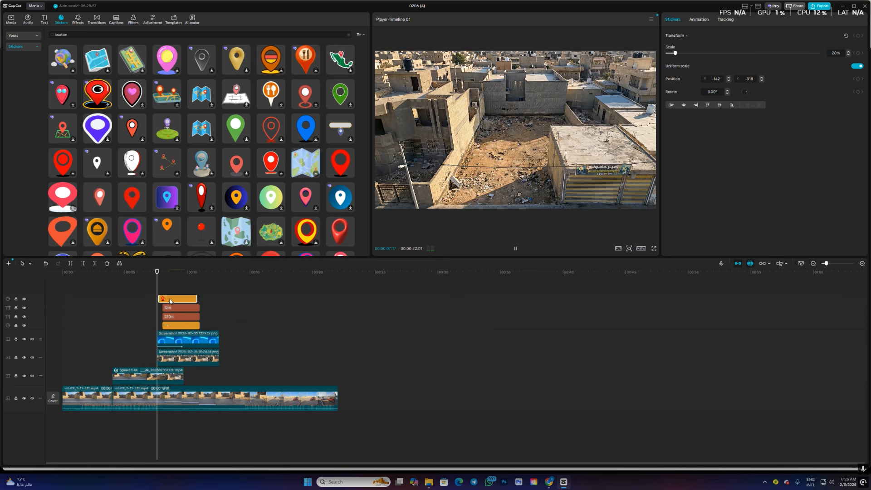
- Apply the Rapid Unfurl entrance animation to both the "12m" and "250m" text clips
click(185, 307)
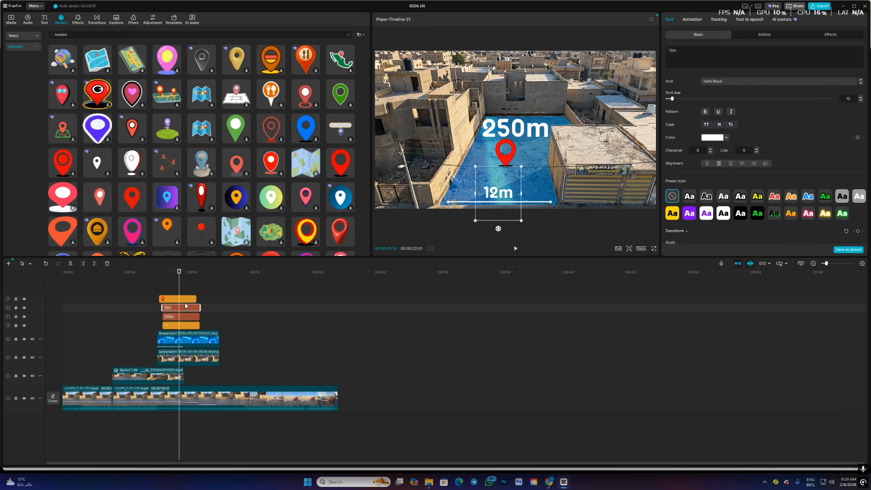
click(692, 20)
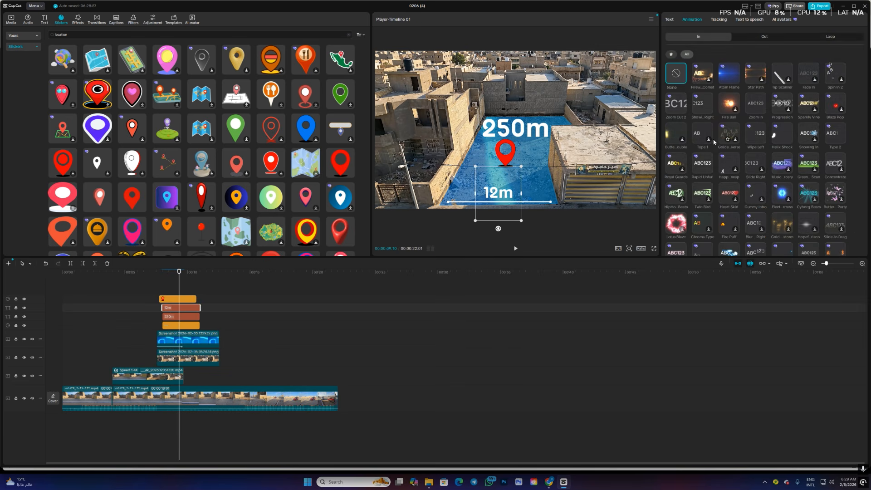
click(703, 162)
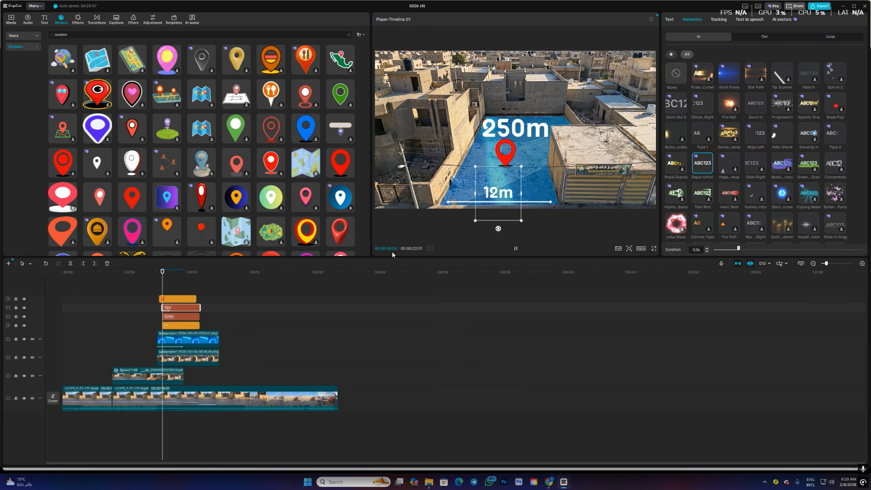
click(176, 319)
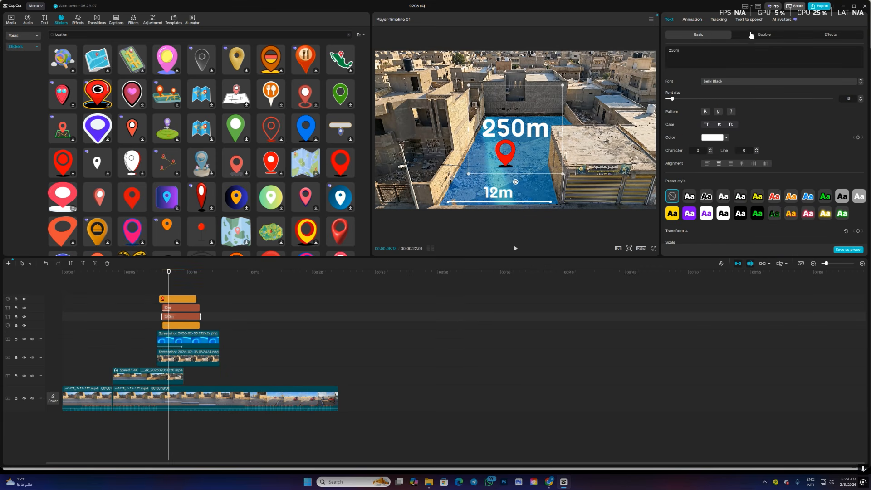
click(692, 20)
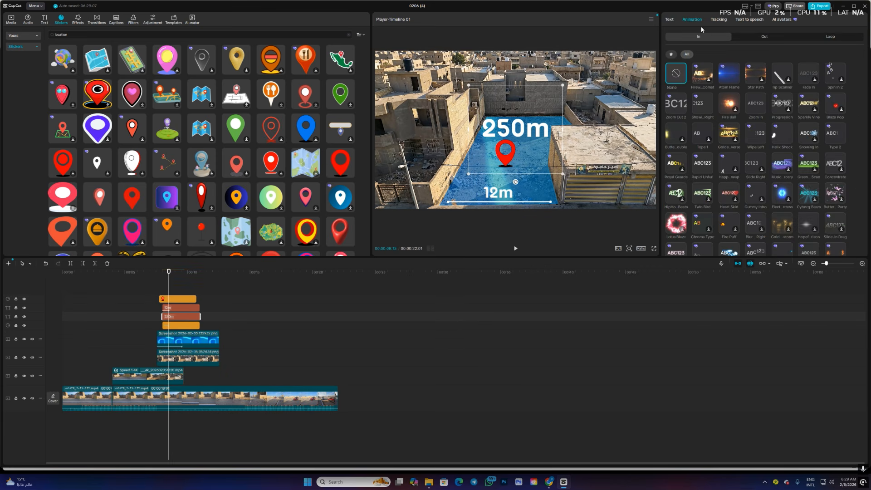
click(702, 163)
- Give the white line sticker an entrance animation, trying Slide Right and settling on Slide Up
click(188, 326)
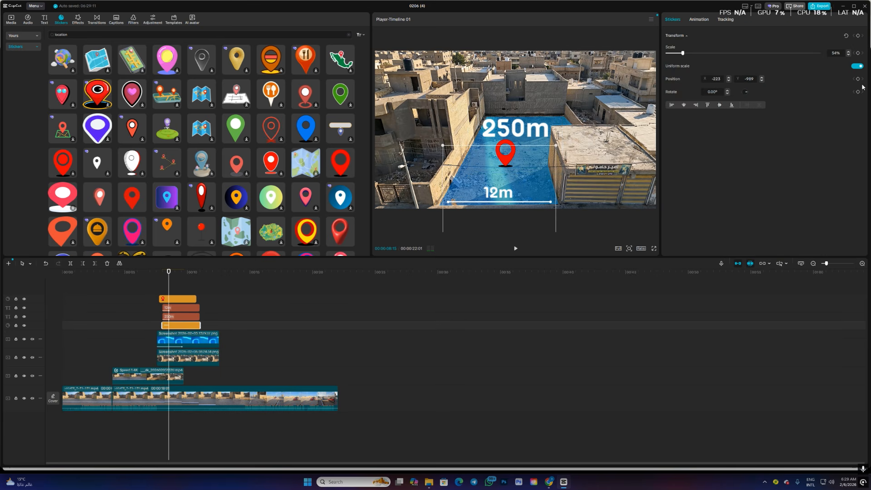
click(699, 20)
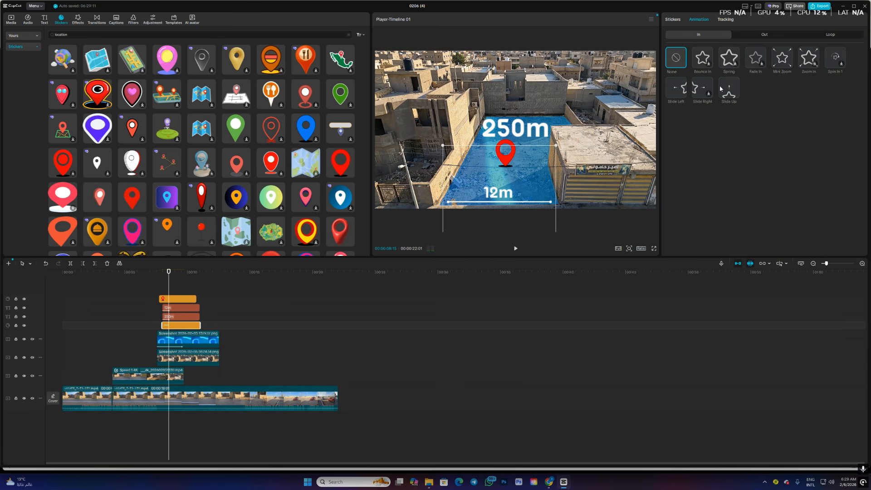
click(704, 84)
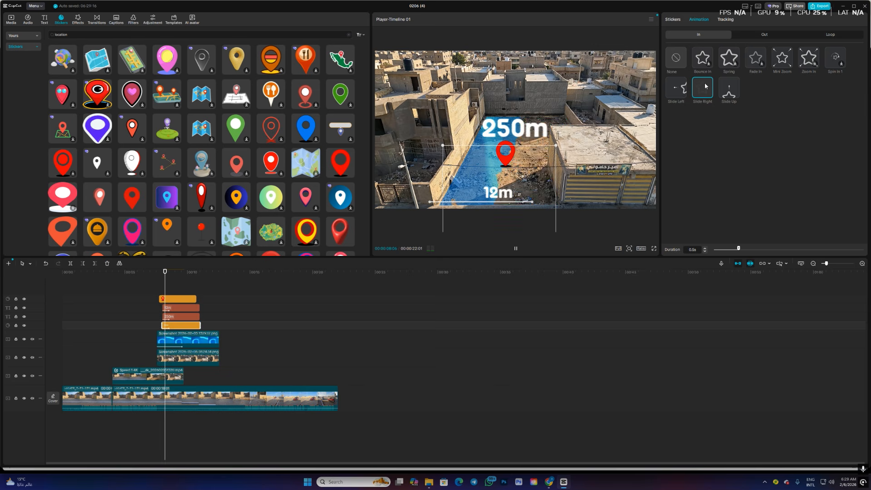
click(725, 89)
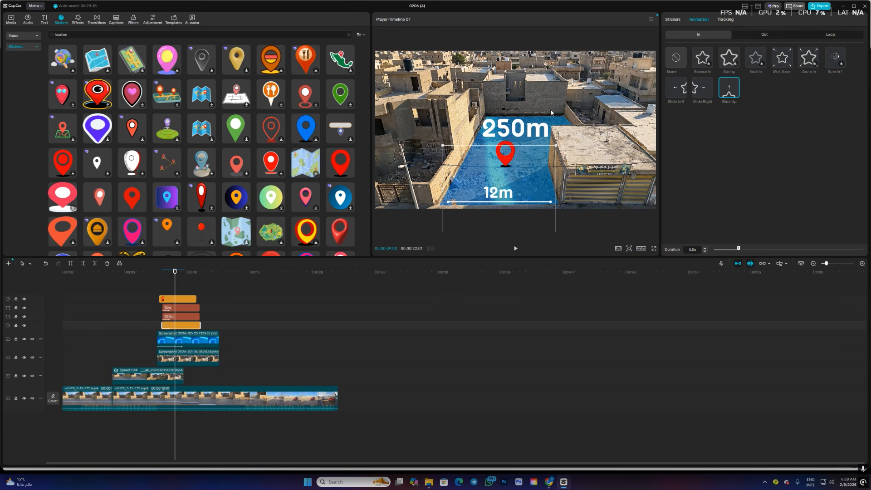
drag(175, 273, 102, 285)
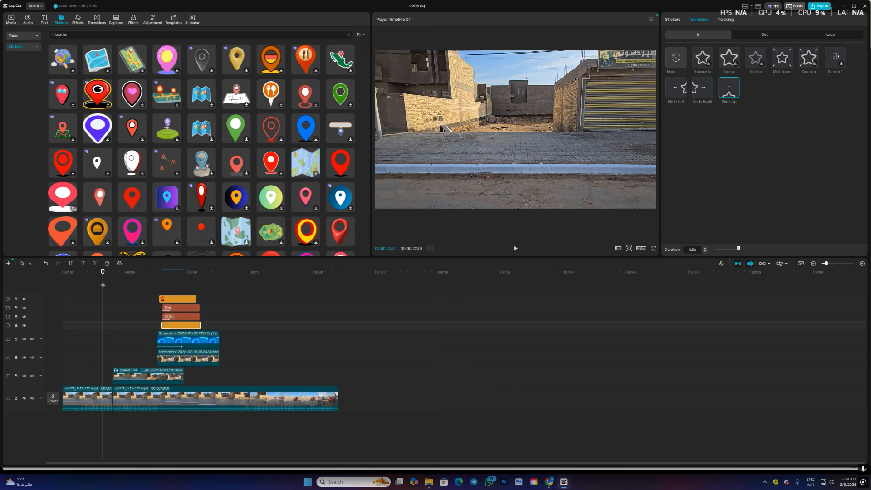
drag(104, 281, 175, 281)
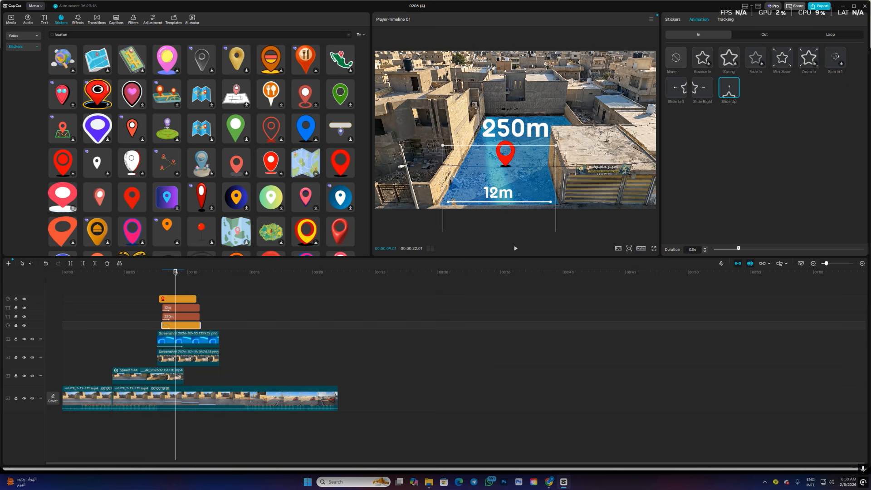
key(alt+z)
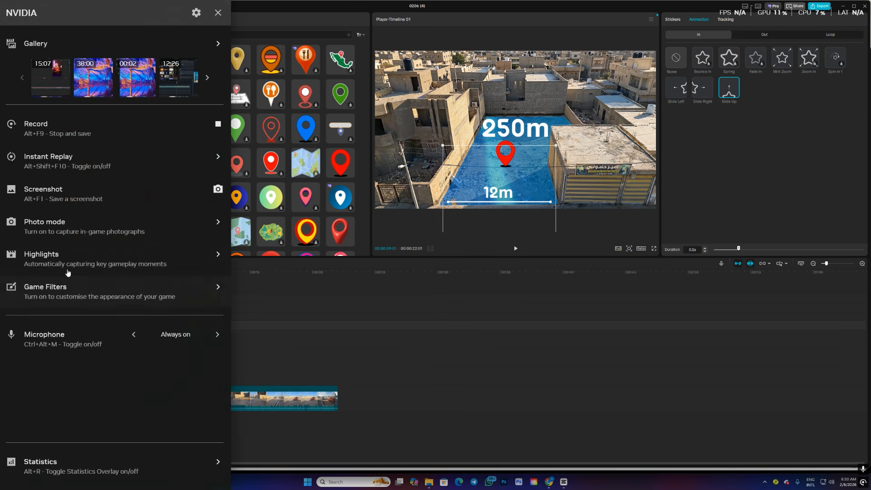